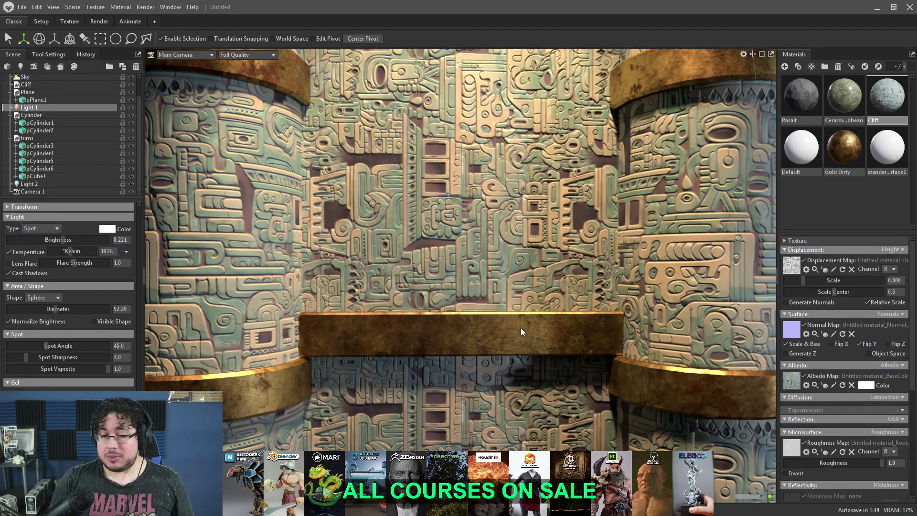
- Orbit and dolly around the relief wall and pillars, rotate the lighting, then switch to Discord
scroll(546, 331, down, 8)
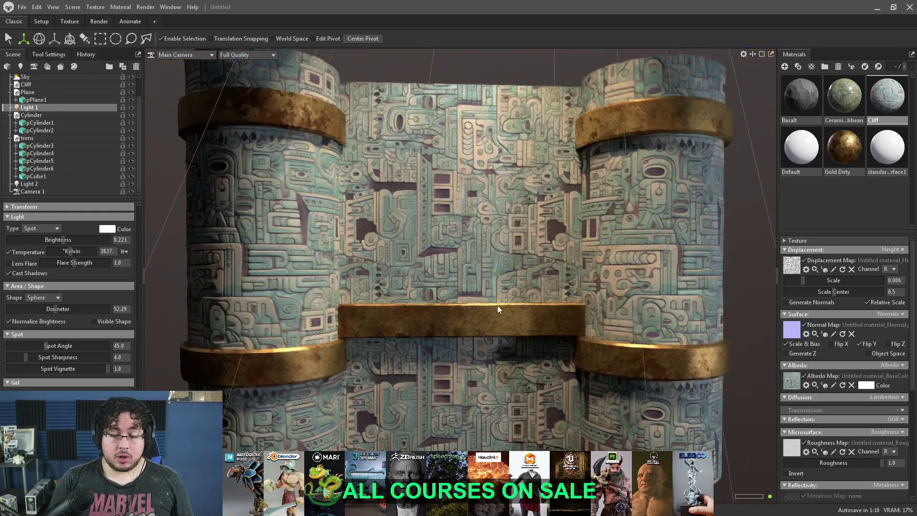
scroll(519, 316, up, 5)
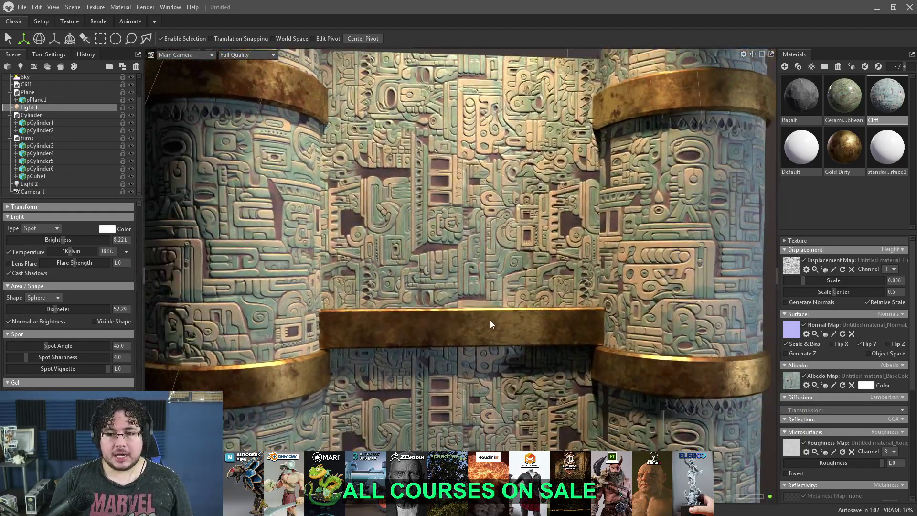
drag(490, 320, 465, 325)
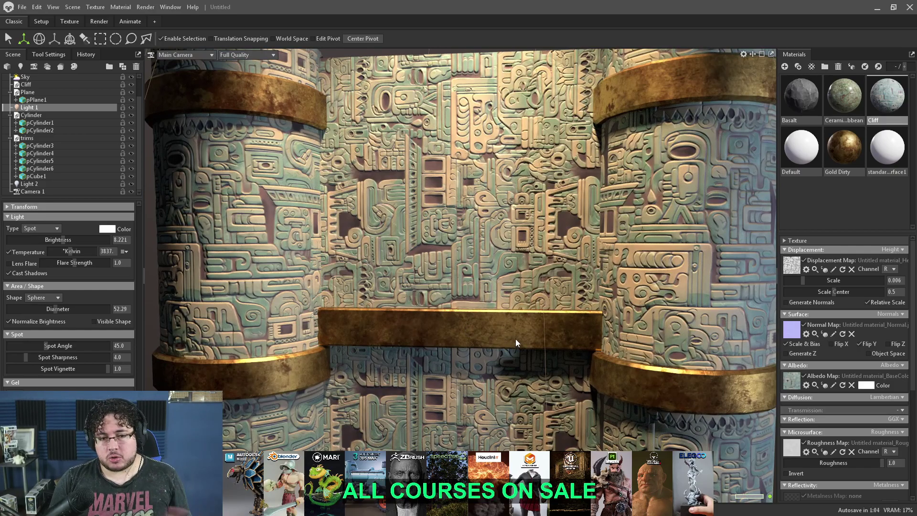
scroll(510, 336, up, 3)
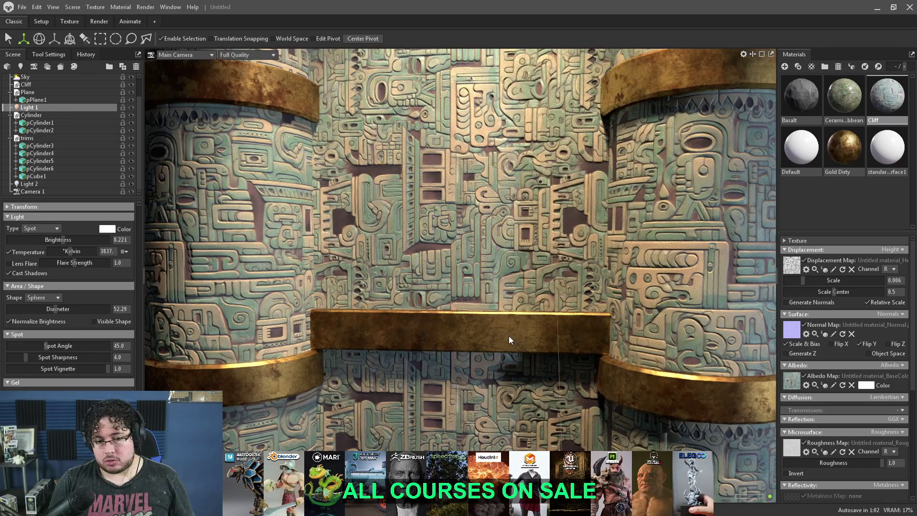
mouse_move(501, 331)
mouse_down()
mouse_move(455, 308)
mouse_move(497, 349)
mouse_move(525, 354)
mouse_move(487, 330)
mouse_move(409, 323)
mouse_move(494, 337)
mouse_up()
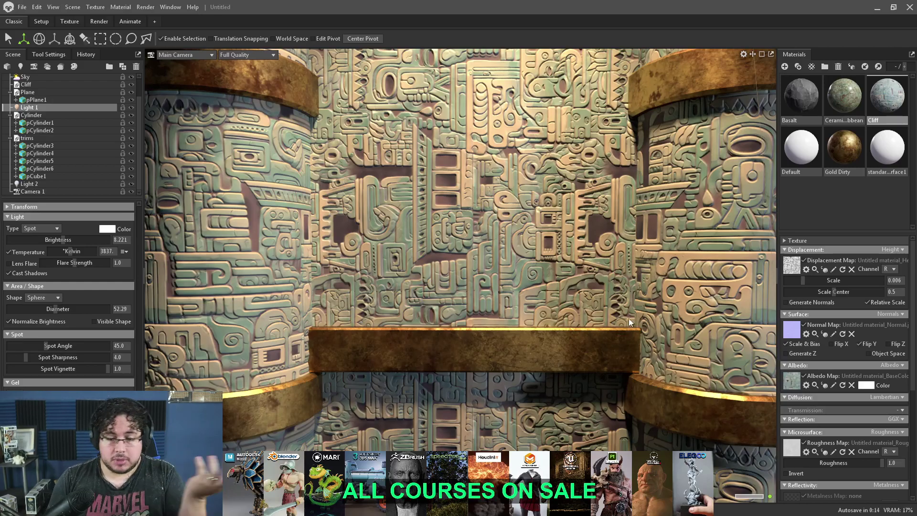
drag(597, 270, 637, 286)
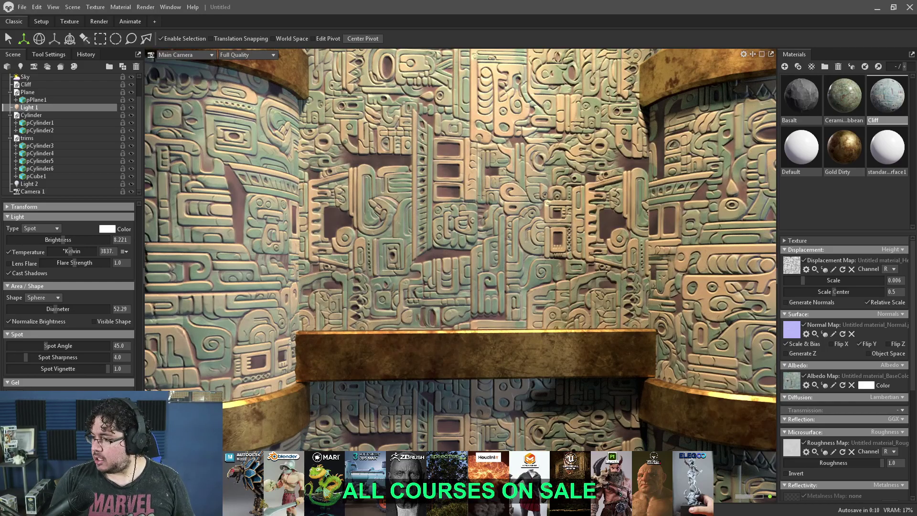
key(alt+Tab)
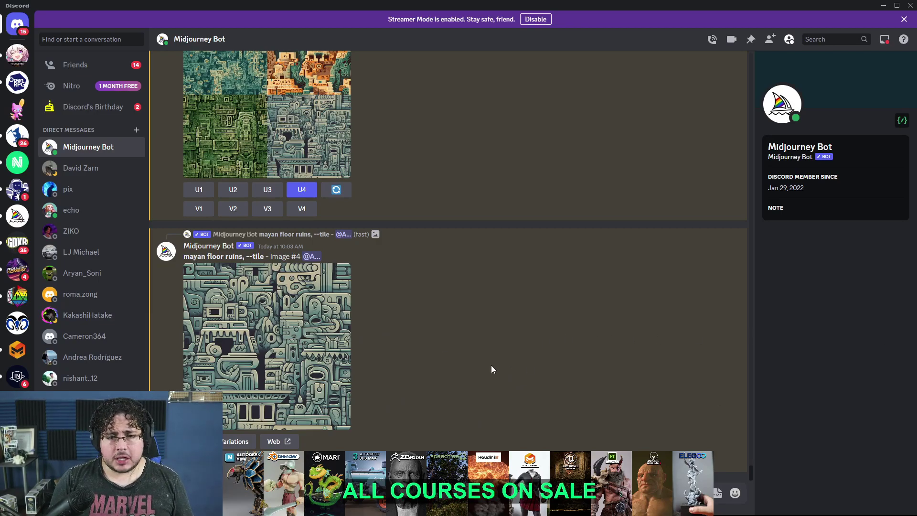
- Find the 'mayan floor ruins, --tile' Image #4 in the Midjourney chat and view it full size
scroll(492, 366, up, 10)
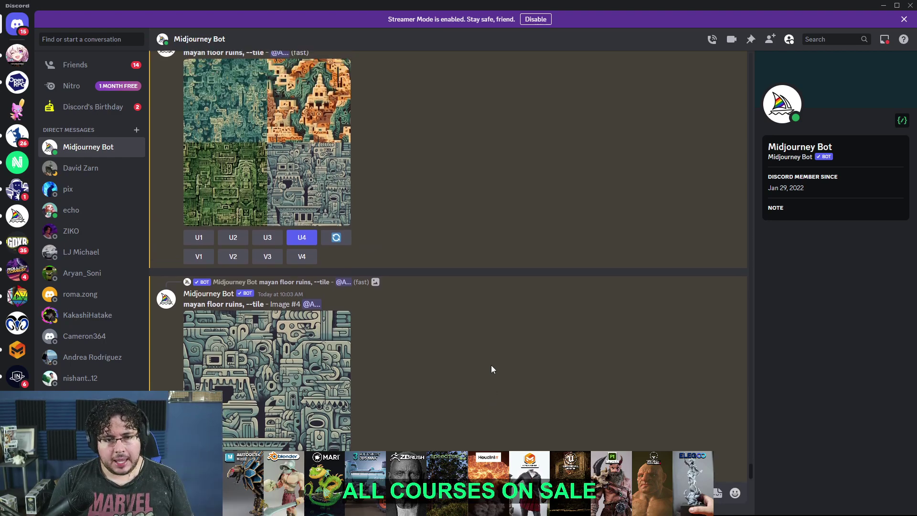
scroll(271, 212, up, 10)
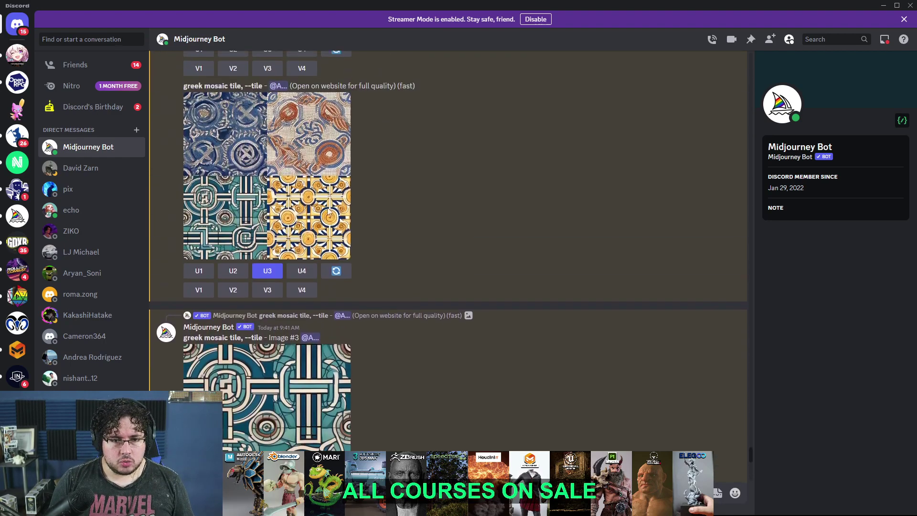
scroll(333, 237, up, 3)
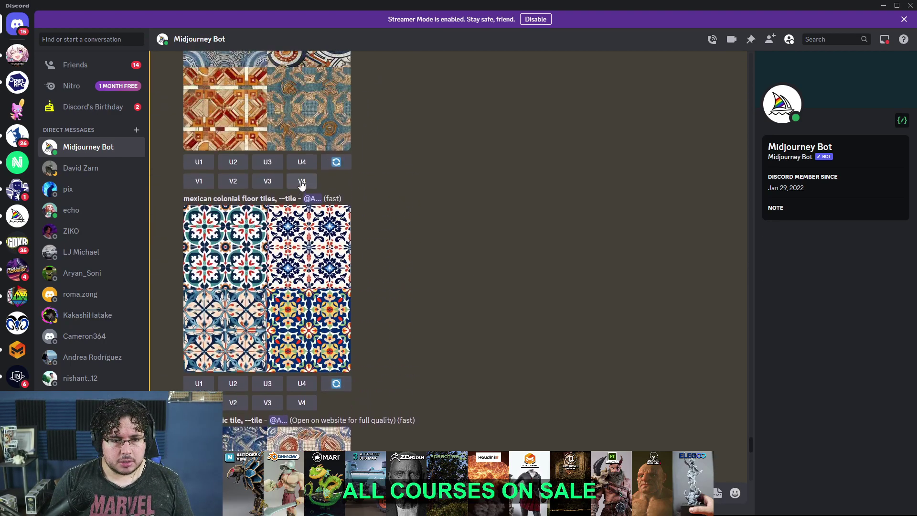
scroll(385, 220, down, 12)
scroll(399, 224, down, 7)
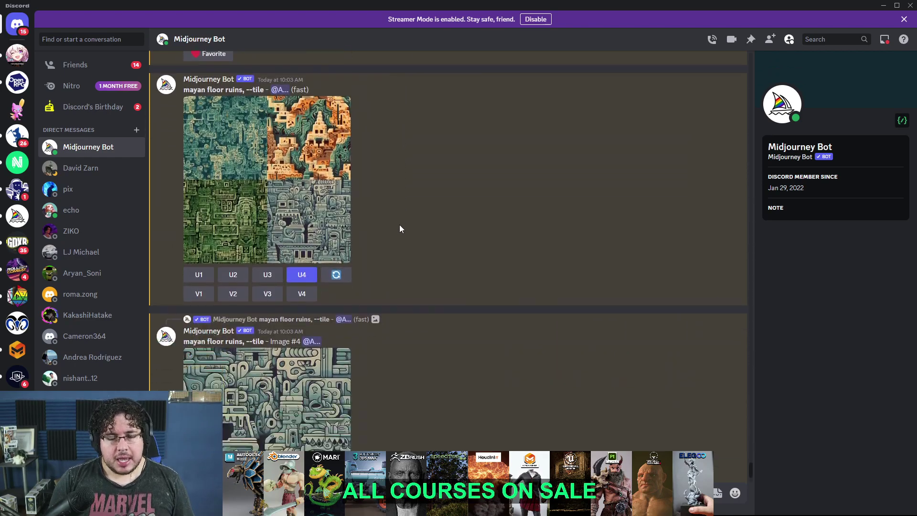
scroll(414, 266, up, 1)
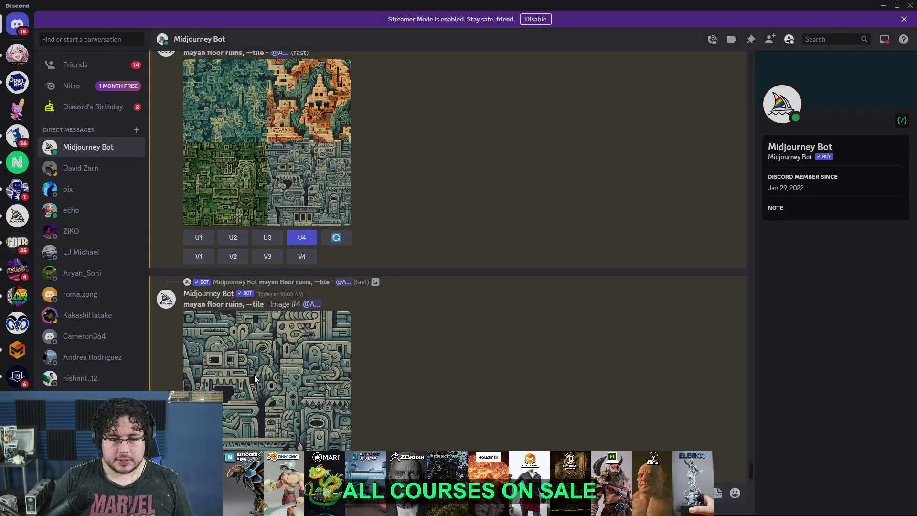
click(254, 375)
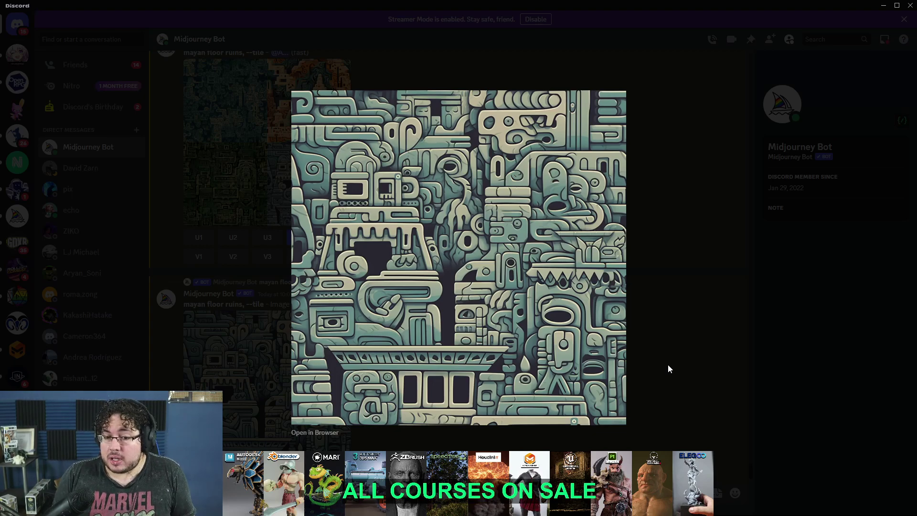
- Highlight --tile in the mayan floor ruins prompt, re-enlarge the tile, then return to Toolbag
click(657, 323)
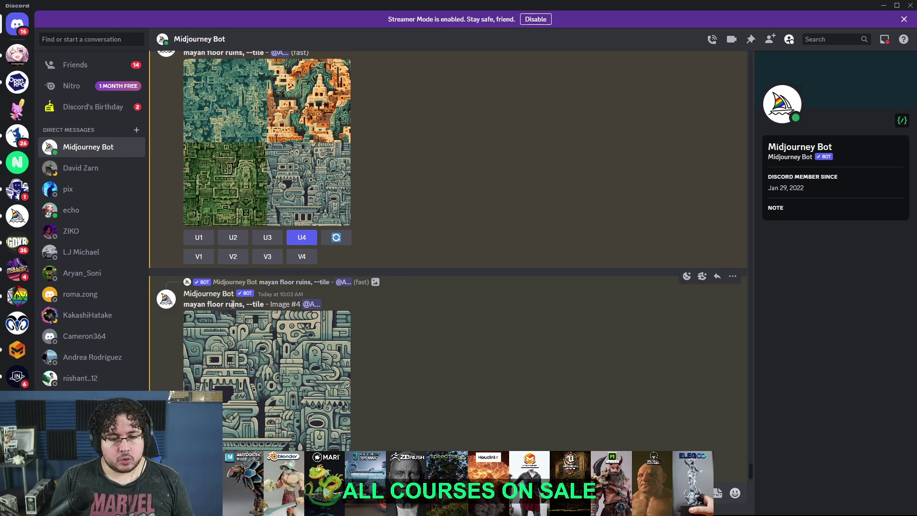
drag(245, 305, 264, 304)
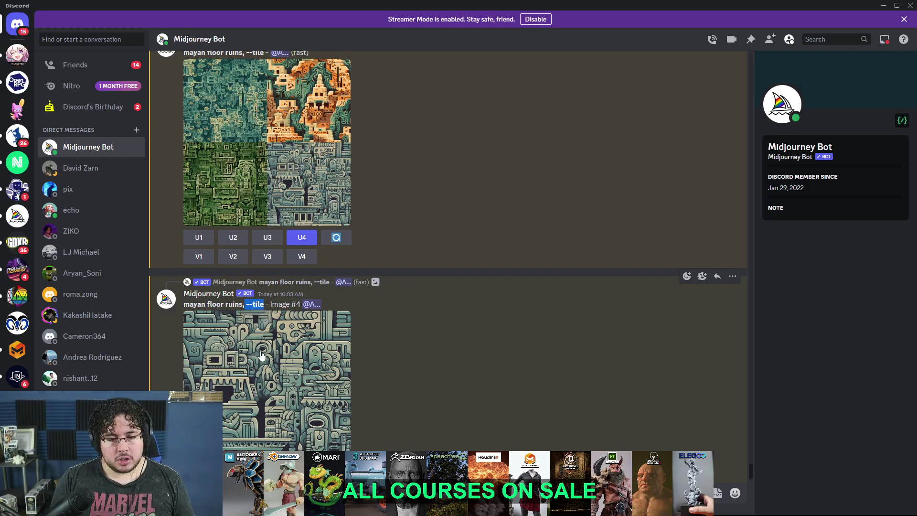
click(280, 368)
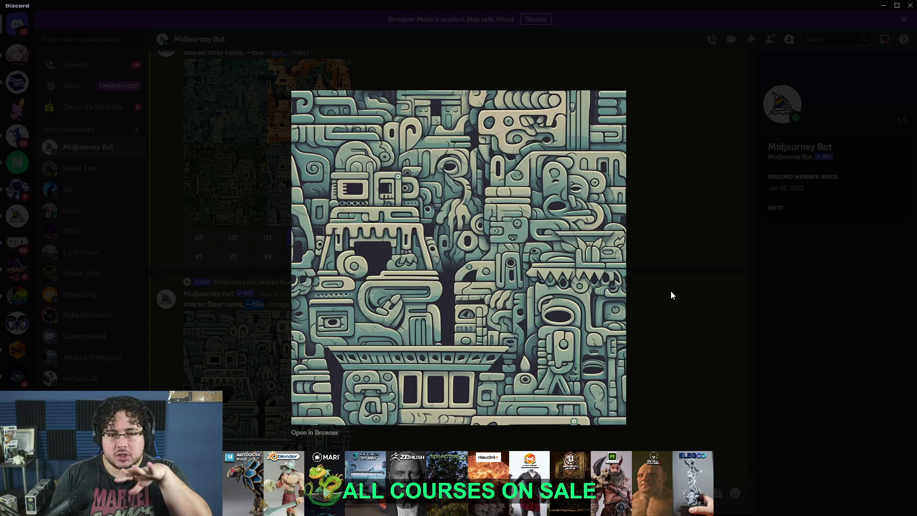
key(alt+Tab)
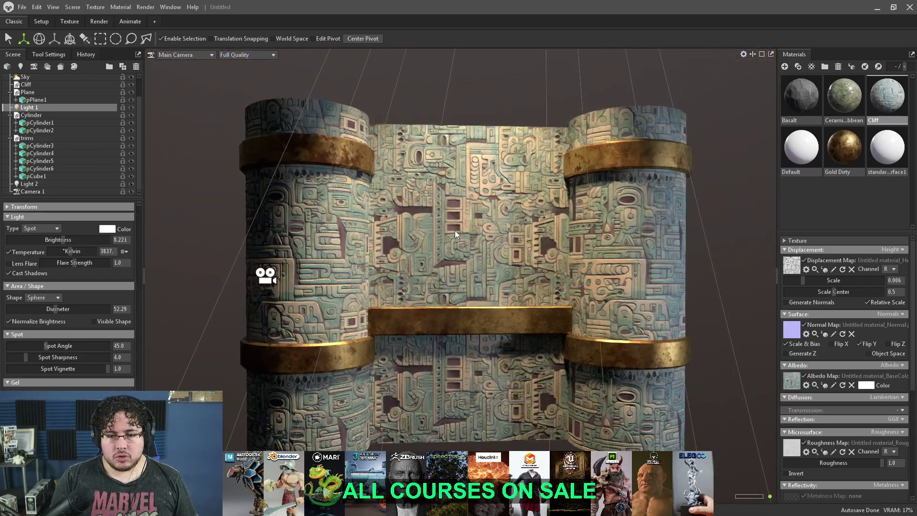
drag(455, 230, 569, 265)
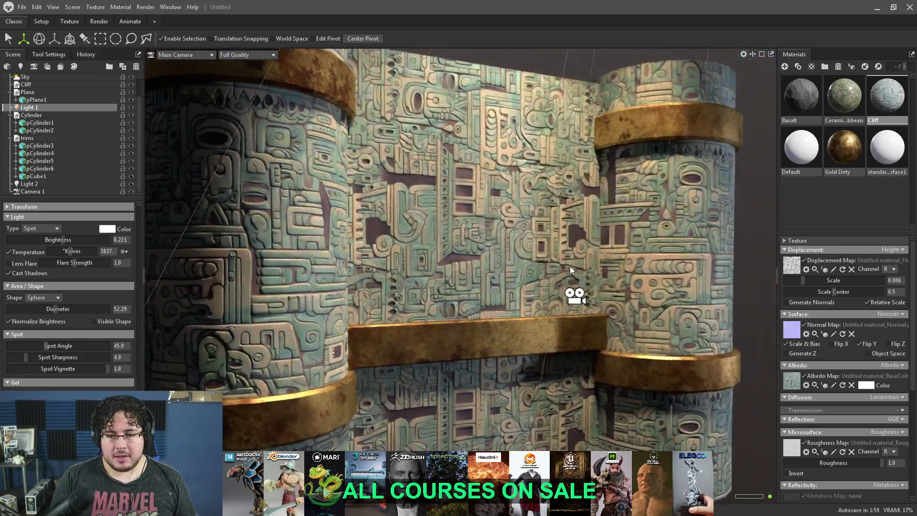
scroll(571, 299, up, 5)
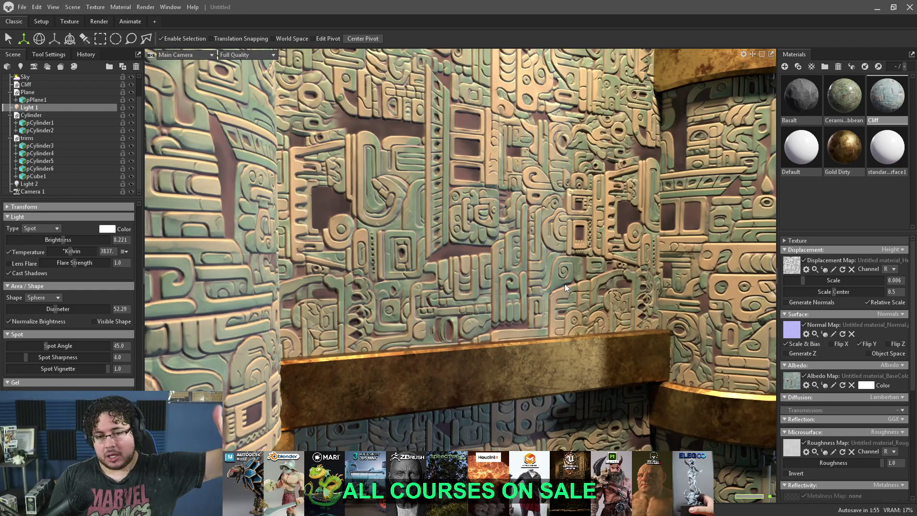
scroll(564, 284, down, 2)
scroll(565, 284, down, 2)
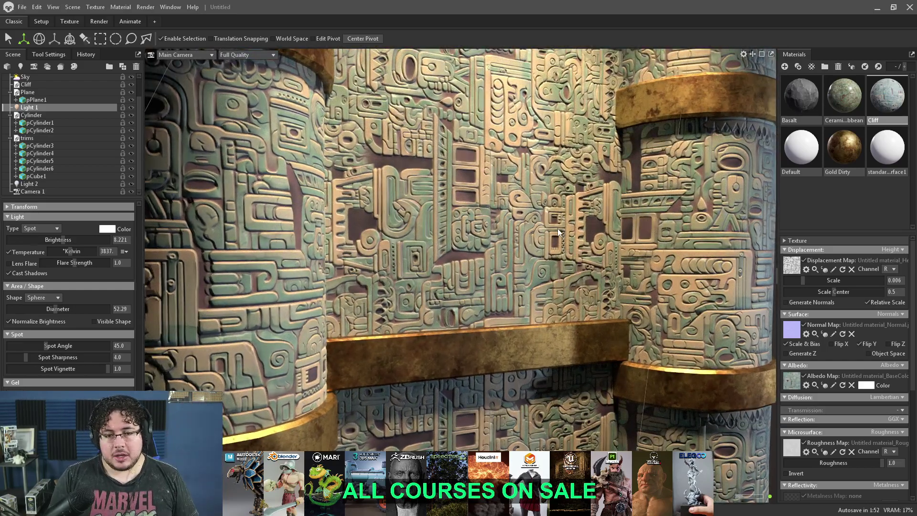
drag(557, 229, 511, 231)
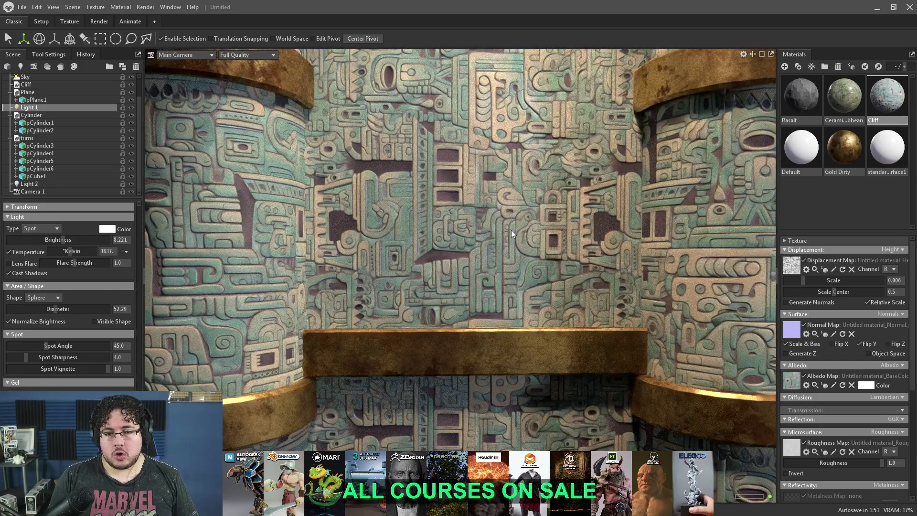
scroll(553, 261, up, 3)
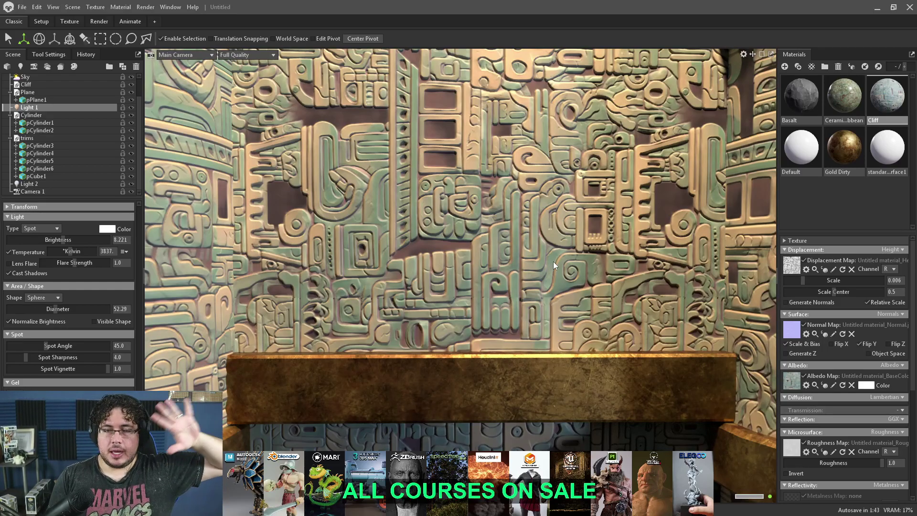
drag(553, 262, 391, 140)
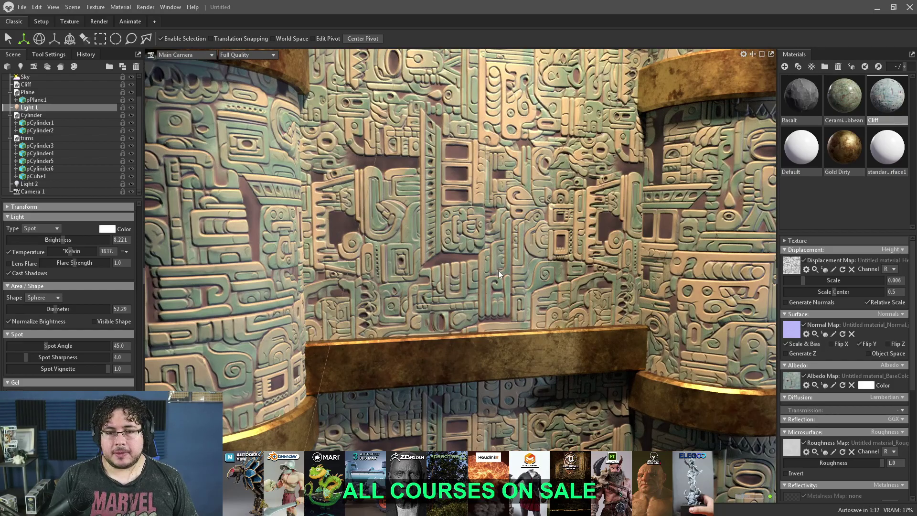
mouse_move(529, 274)
mouse_down()
mouse_move(405, 244)
mouse_move(458, 257)
mouse_move(514, 296)
mouse_move(469, 259)
mouse_move(532, 239)
mouse_move(549, 260)
mouse_move(620, 292)
mouse_move(543, 274)
mouse_move(529, 256)
mouse_up()
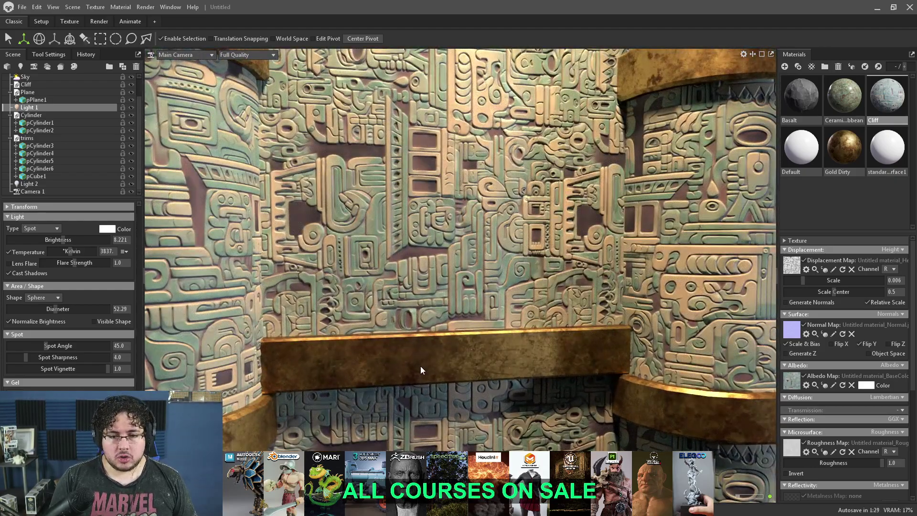
- In Discord, close the tile preview, start and dismiss a /imag command, then minimize Discord
key(alt+Tab)
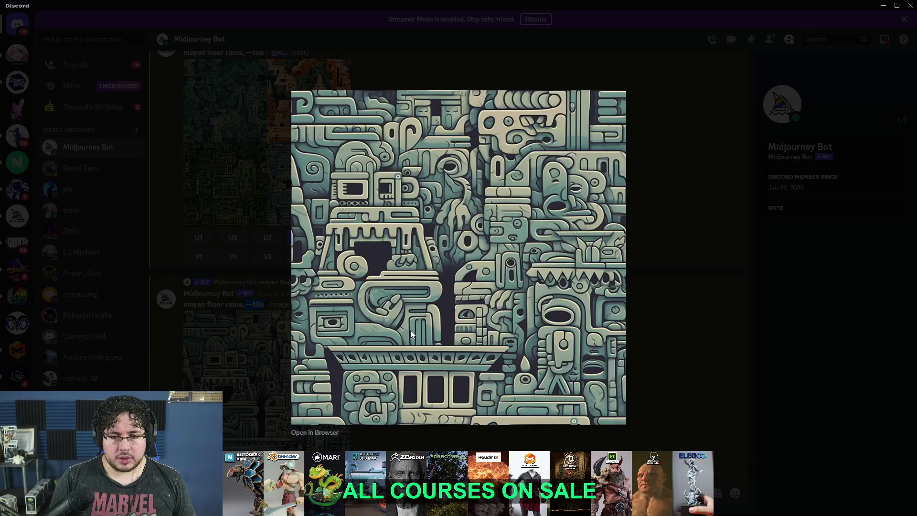
click(647, 362)
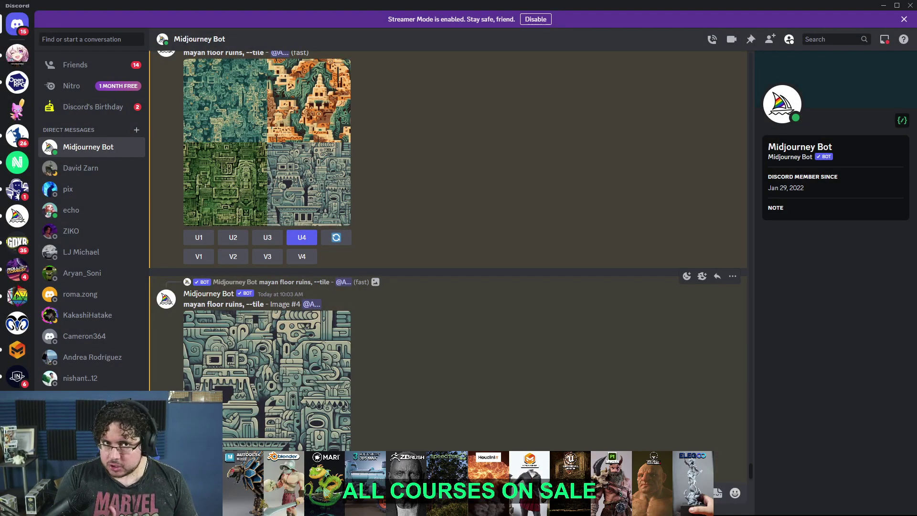
text(/imag)
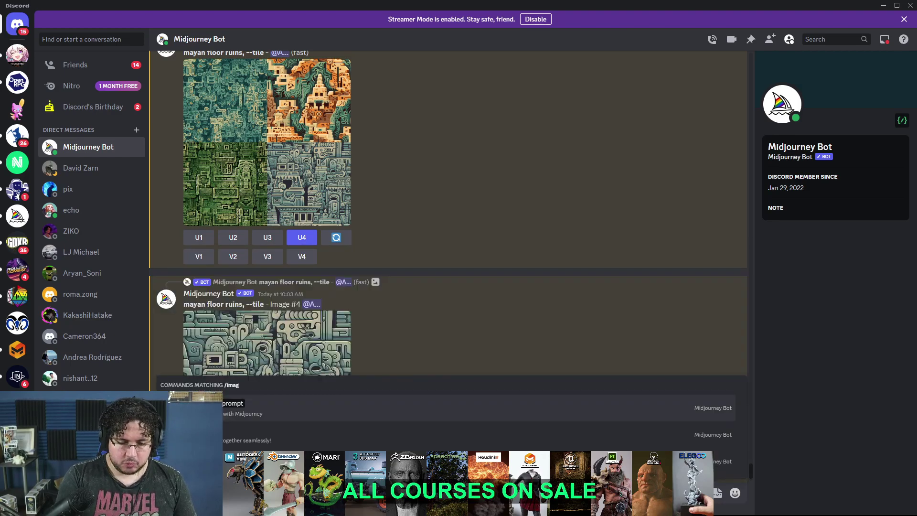
key(Tab)
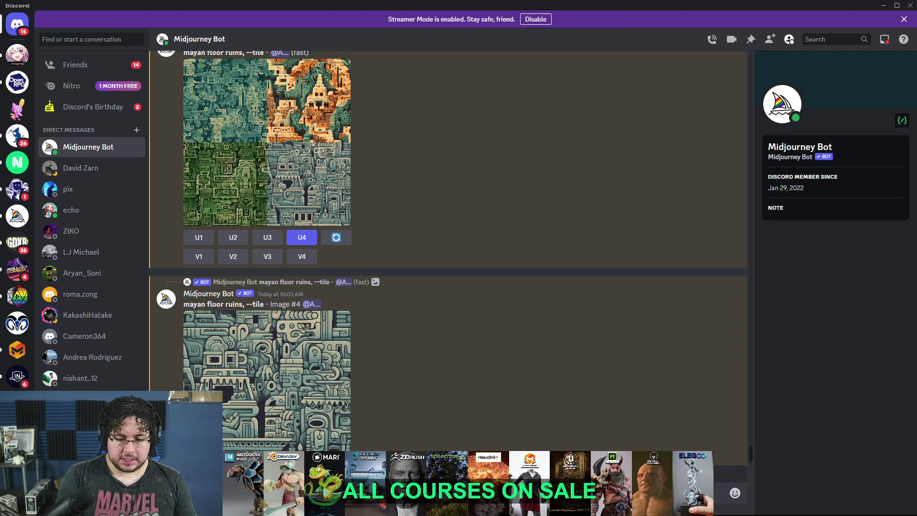
scroll(448, 258, down, 2)
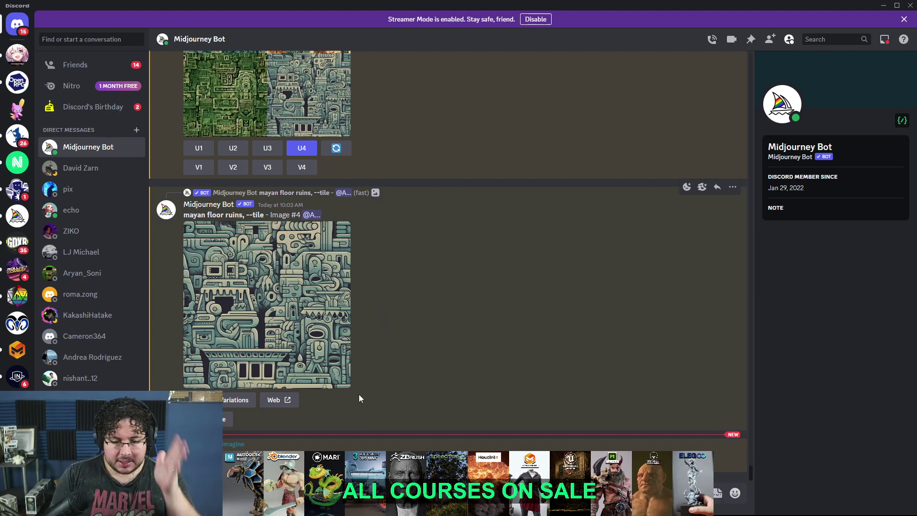
click(883, 7)
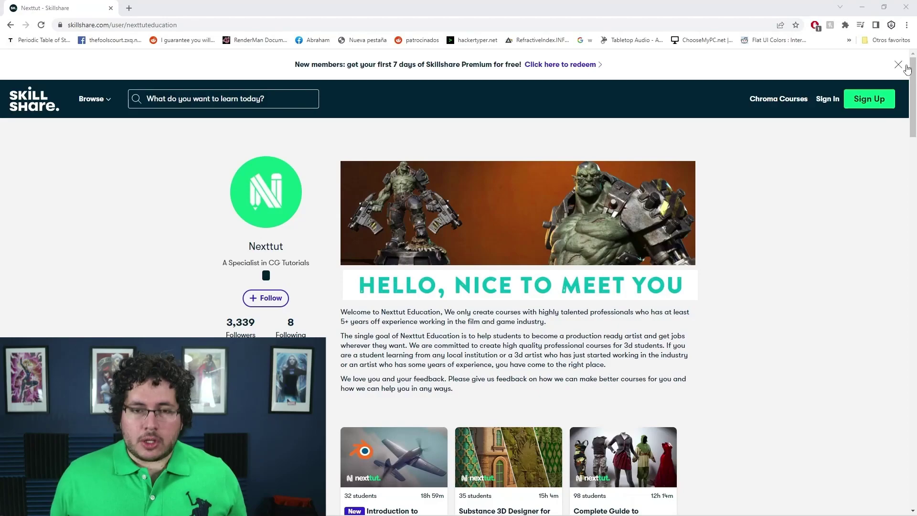
- Dismiss the new-members banner on the Nexttut Skillshare profile and scroll through its course cards
click(899, 65)
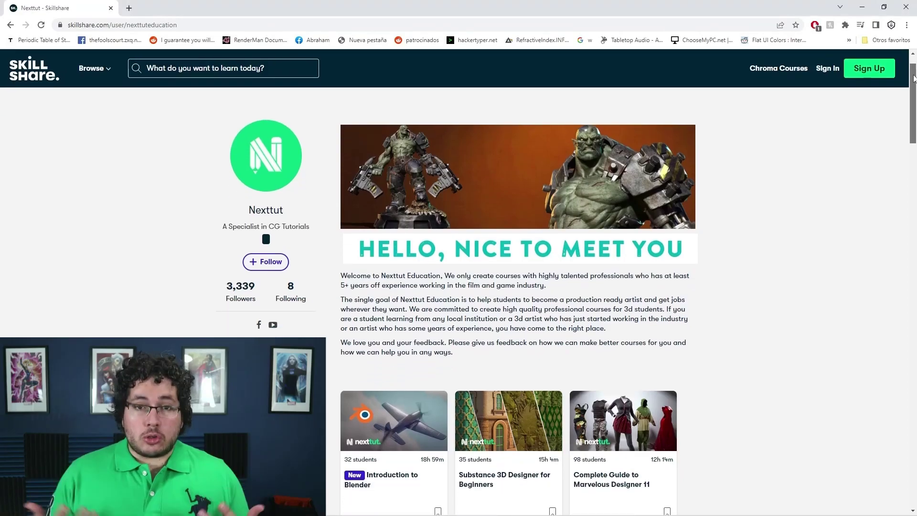
scroll(908, 191, down, 2)
scroll(519, 286, down, 3)
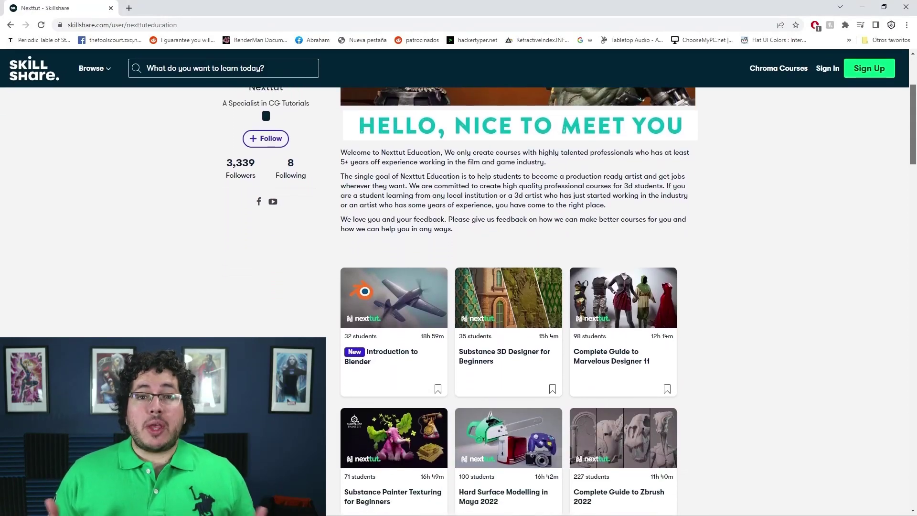
scroll(509, 296, down, 3)
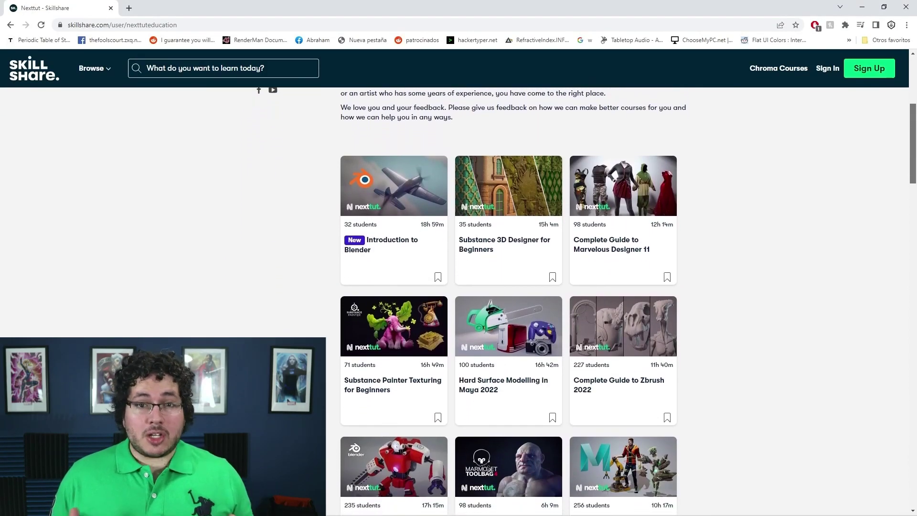
scroll(915, 156, down, 2)
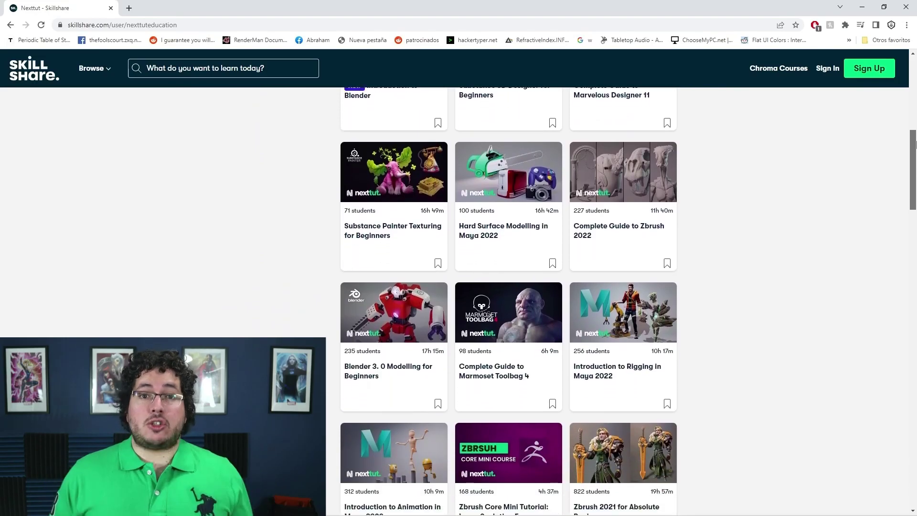
drag(914, 157, 890, 271)
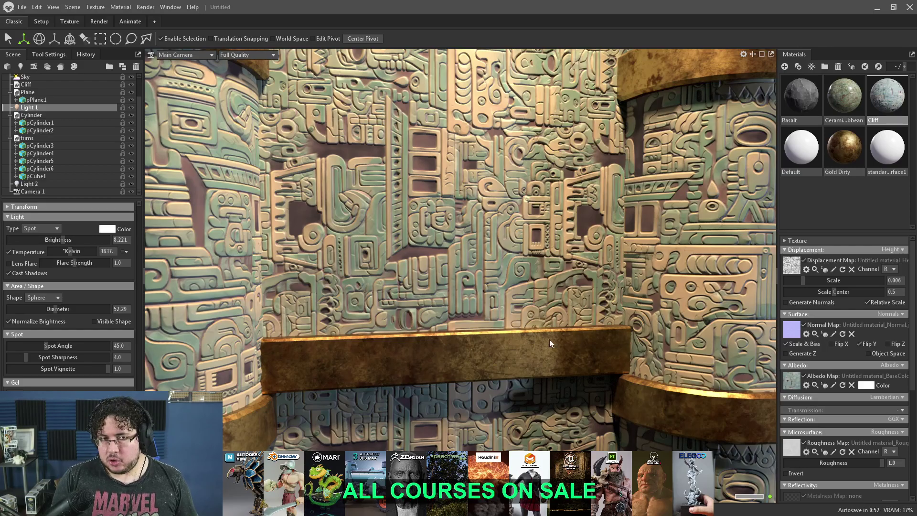
- Switch to the Discord Midjourney chat showing the 'damaged wood texture, black and white' grid
key(alt+Tab)
key(alt+Tab)
key(alt+Tab)
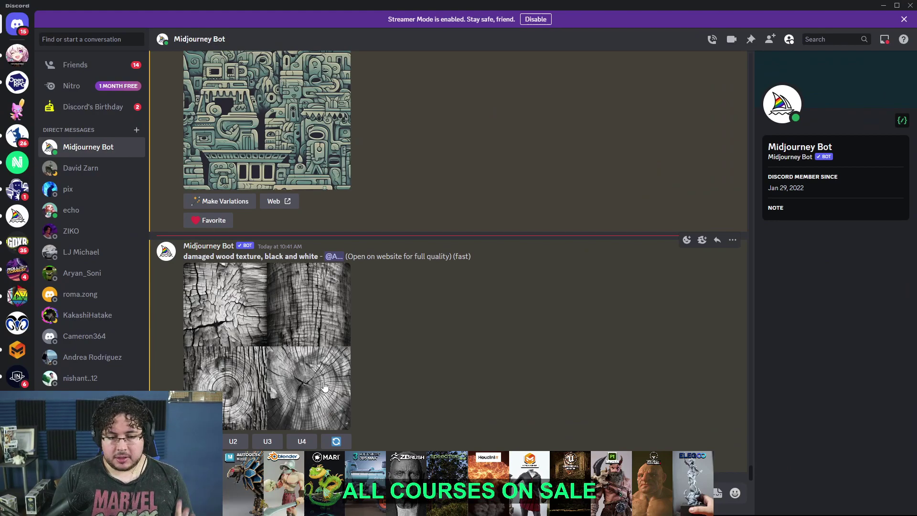
- Enlarge and close the damaged wood texture grid twice, then minimize Discord and open Start
click(304, 310)
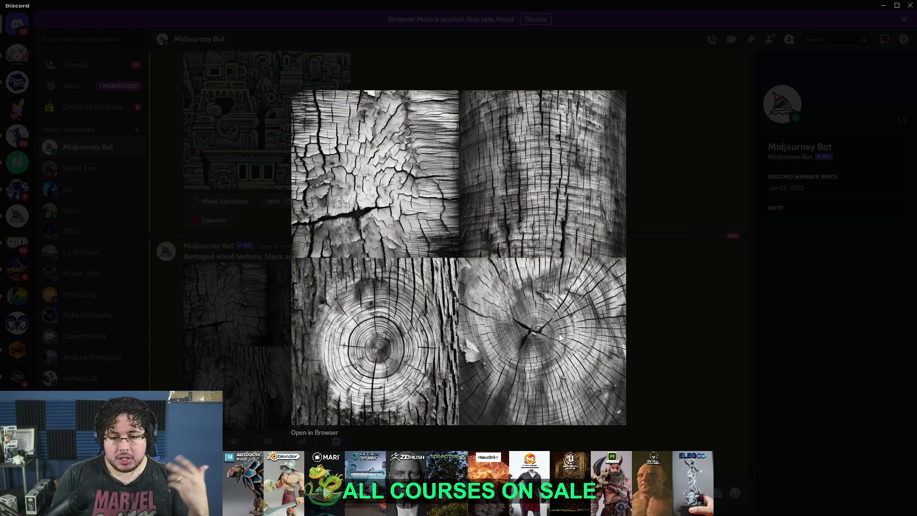
click(646, 353)
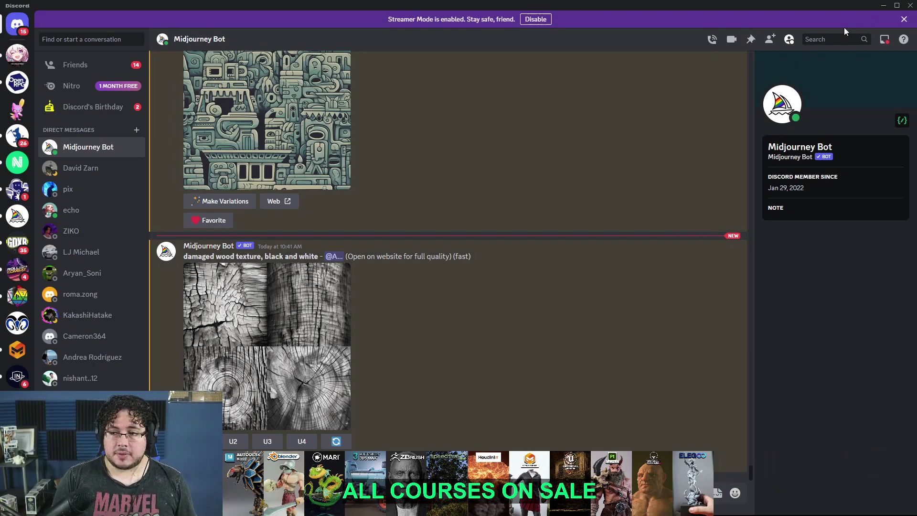
click(334, 390)
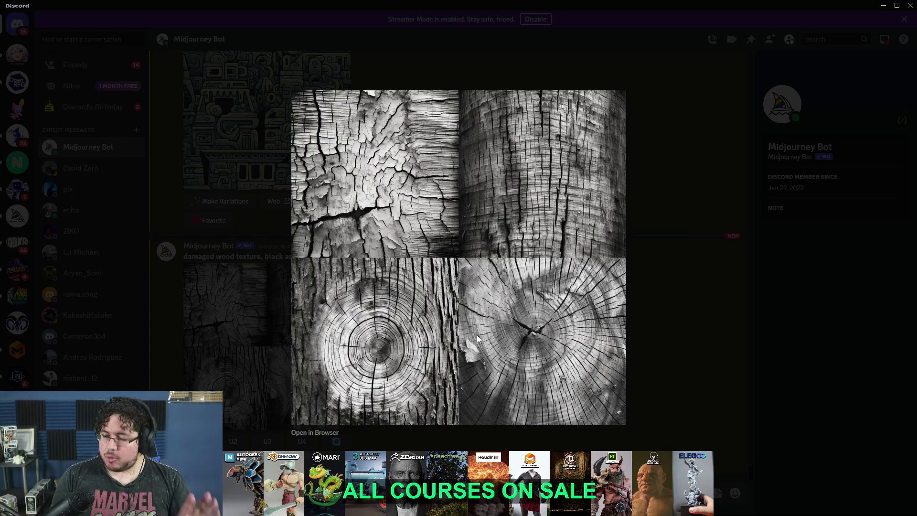
click(641, 345)
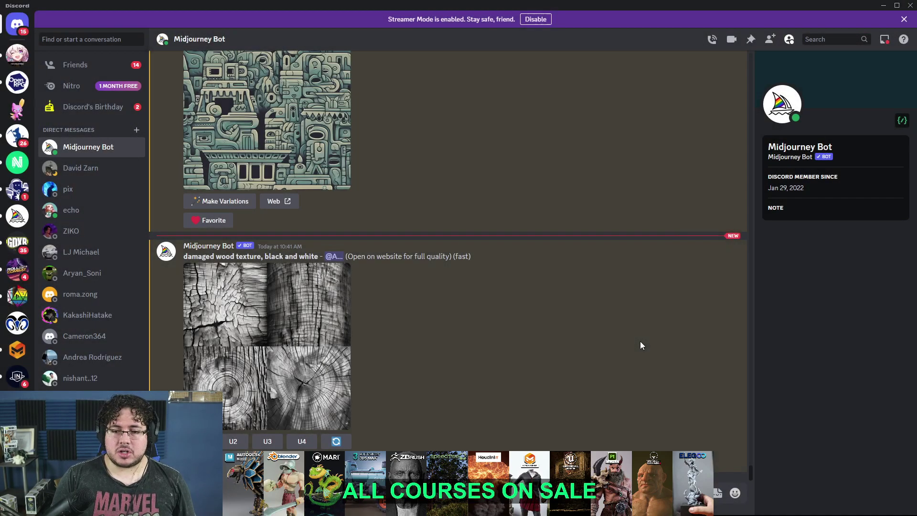
click(883, 5)
key(super)
- Discard the Mayan glyph project unsaved, create a new blank Sampler project, and close Share
key(alt+Tab)
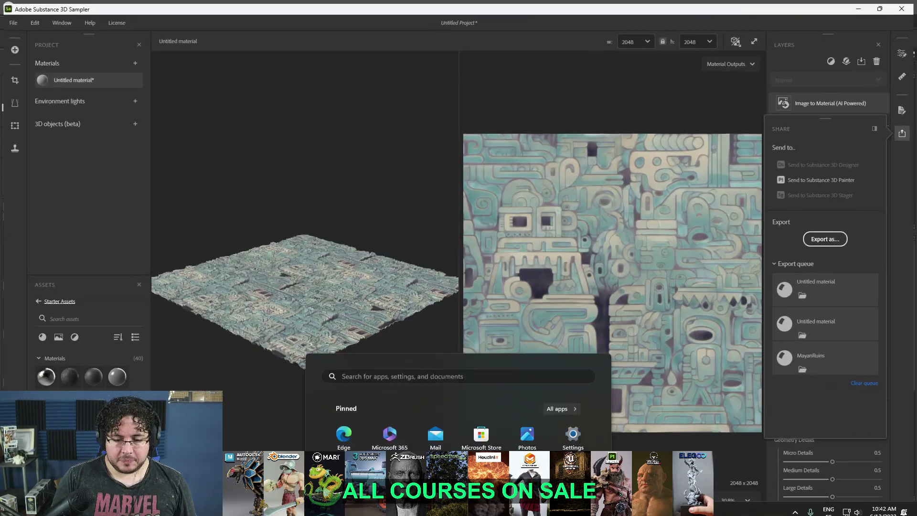
click(11, 20)
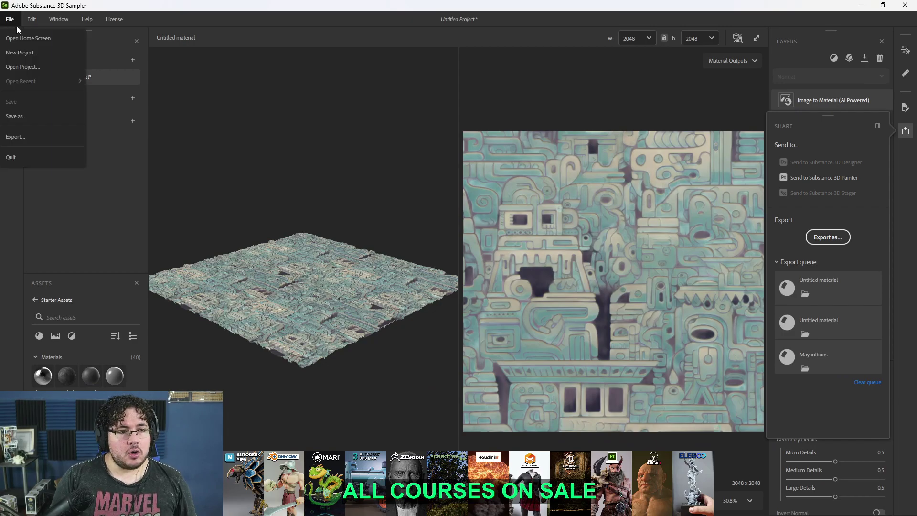
click(40, 39)
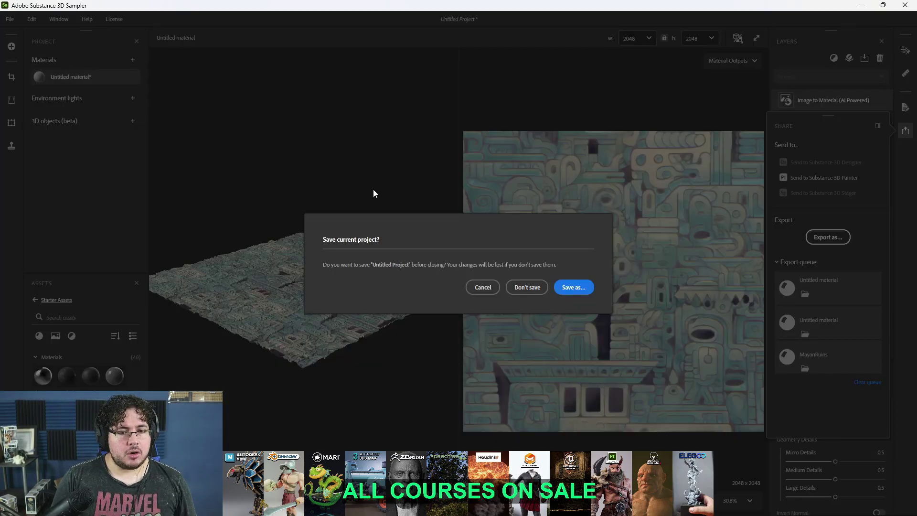
click(526, 286)
click(33, 71)
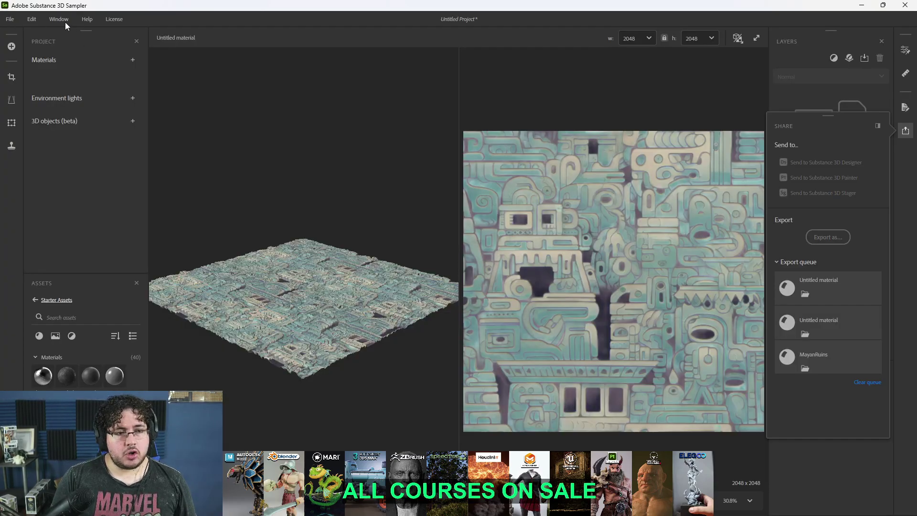
drag(301, 198, 254, 170)
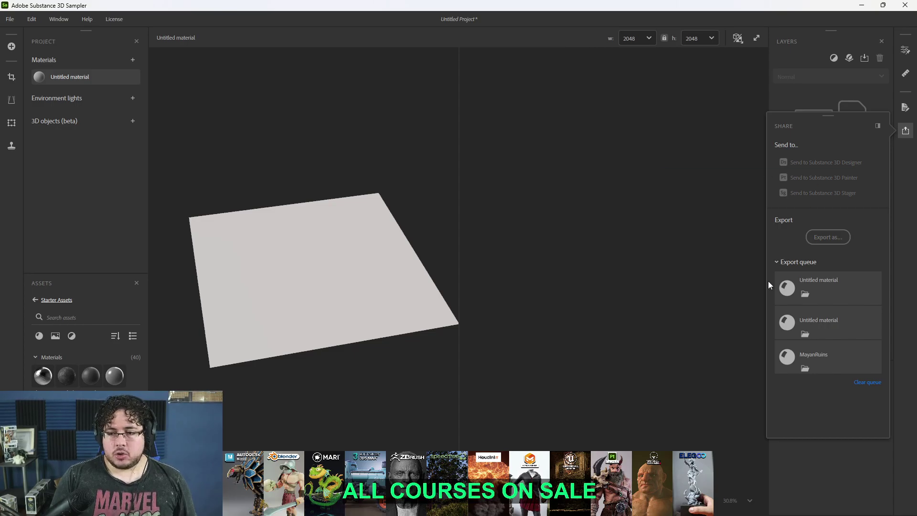
click(906, 130)
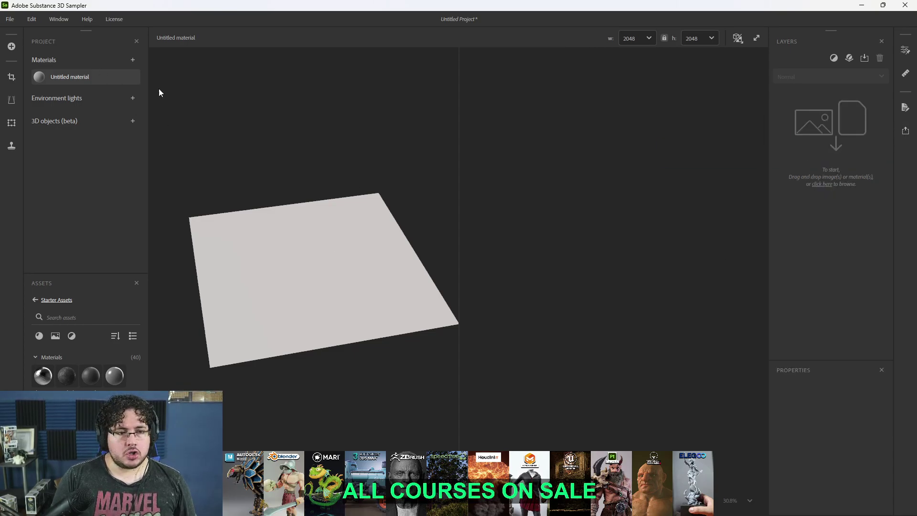
- Import the mayan floor ruins image as an AI-powered Image to Material layer
click(813, 139)
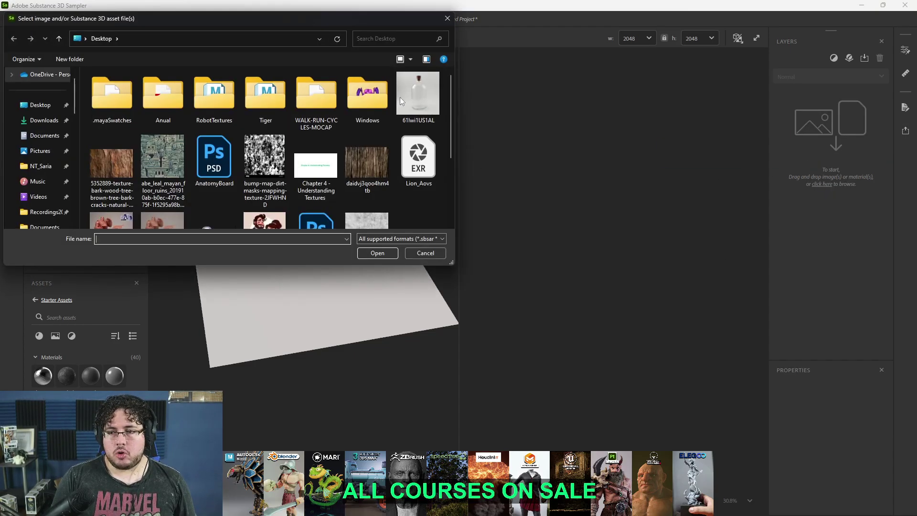
click(160, 161)
click(375, 252)
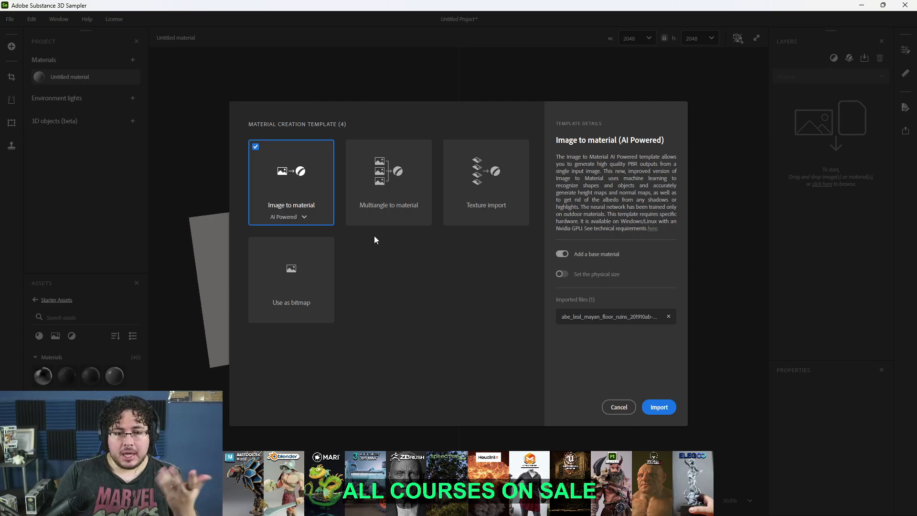
click(660, 407)
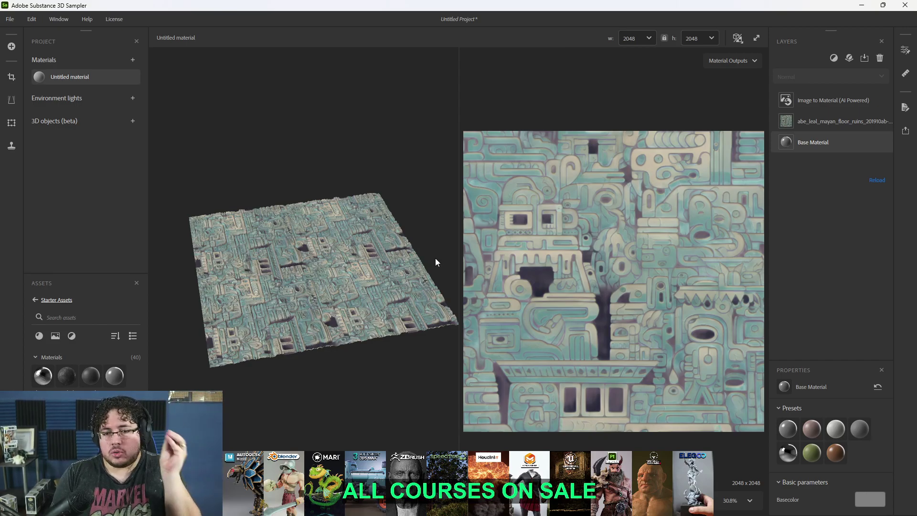
scroll(323, 279, up, 5)
drag(323, 275, 492, 419)
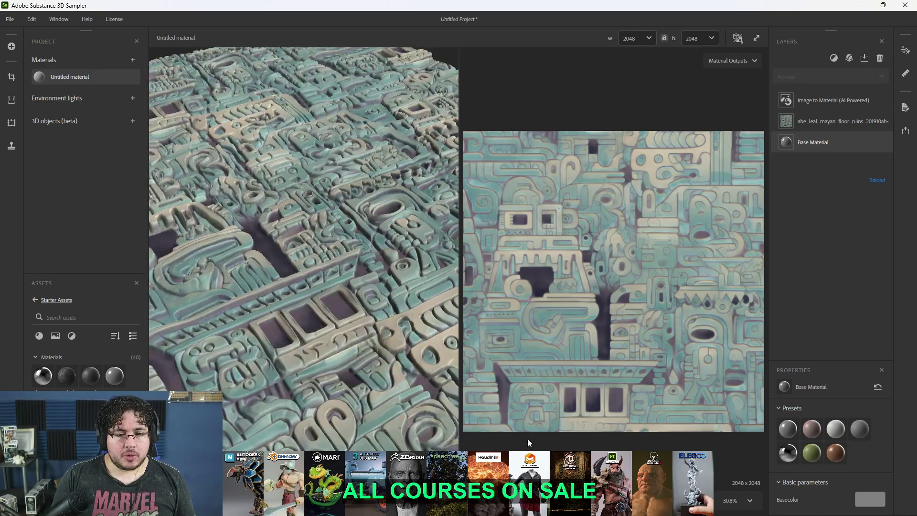
key(c)
key(c)
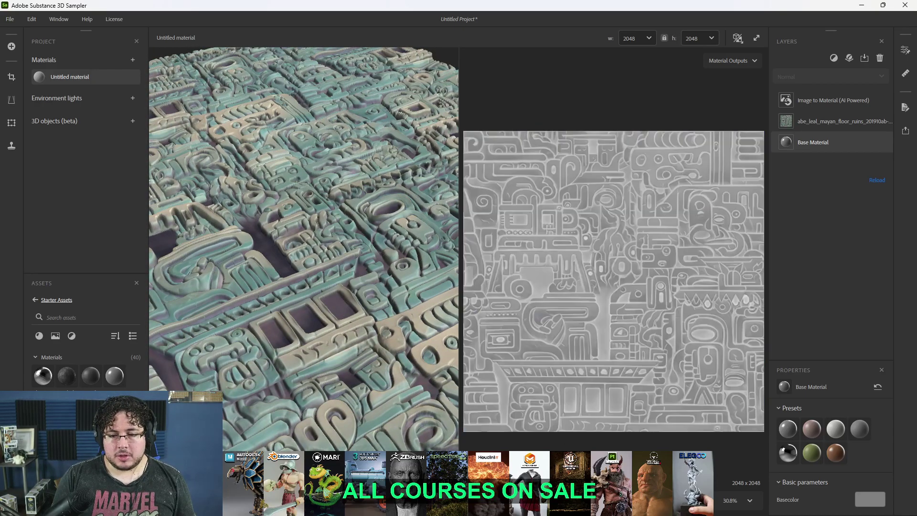
key(c)
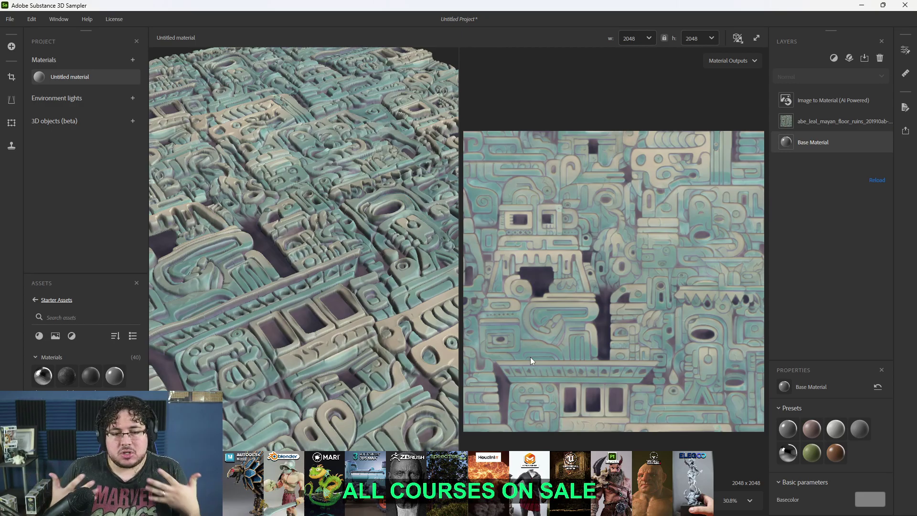
scroll(303, 257, down, 5)
drag(303, 257, 346, 351)
scroll(357, 331, up, 5)
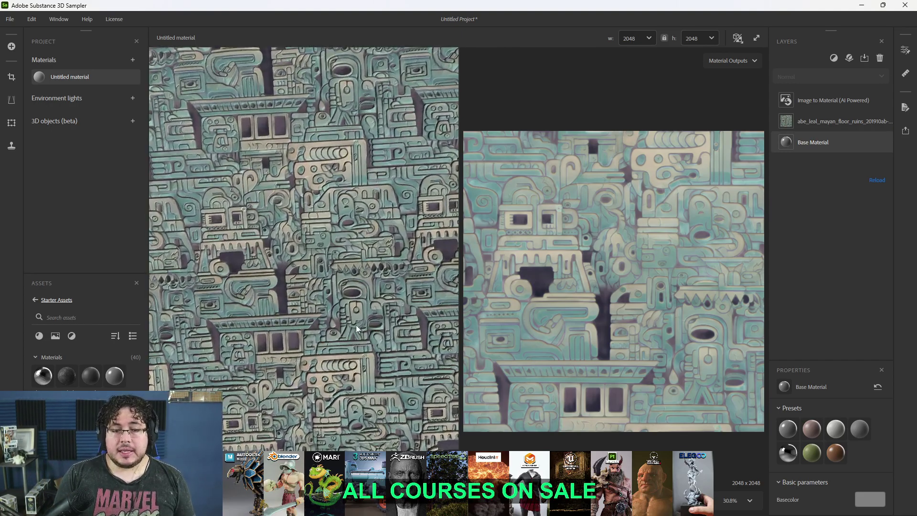
drag(388, 324, 400, 296)
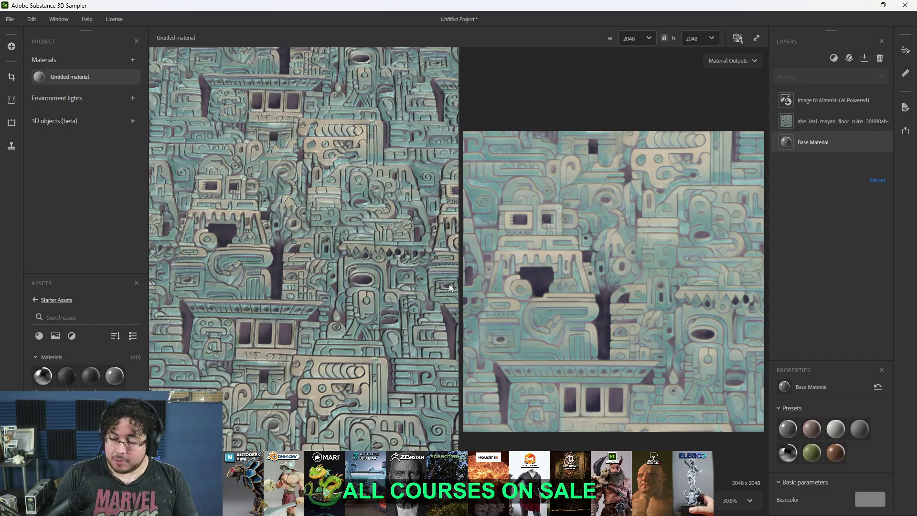
drag(345, 258, 219, 143)
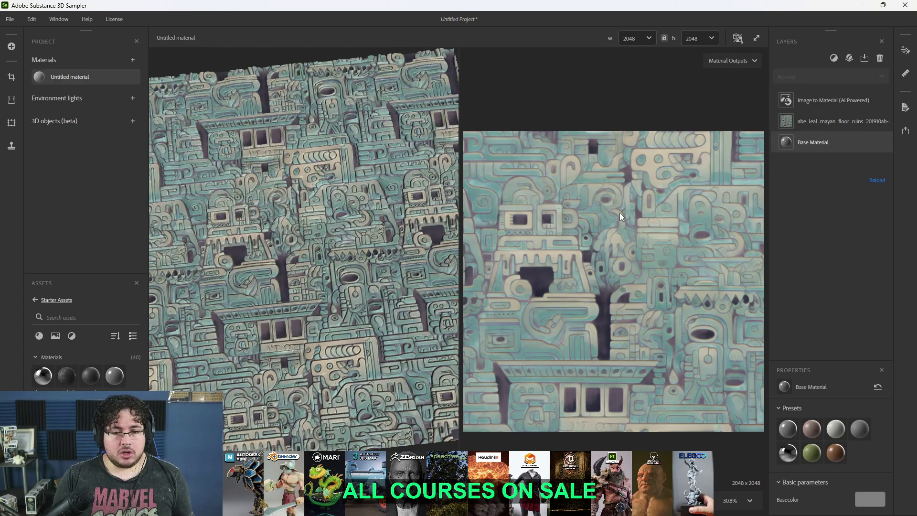
- Open the exported texture maps folder from Share, then minimize Sampler and frame both pillars and wall
click(910, 131)
click(806, 300)
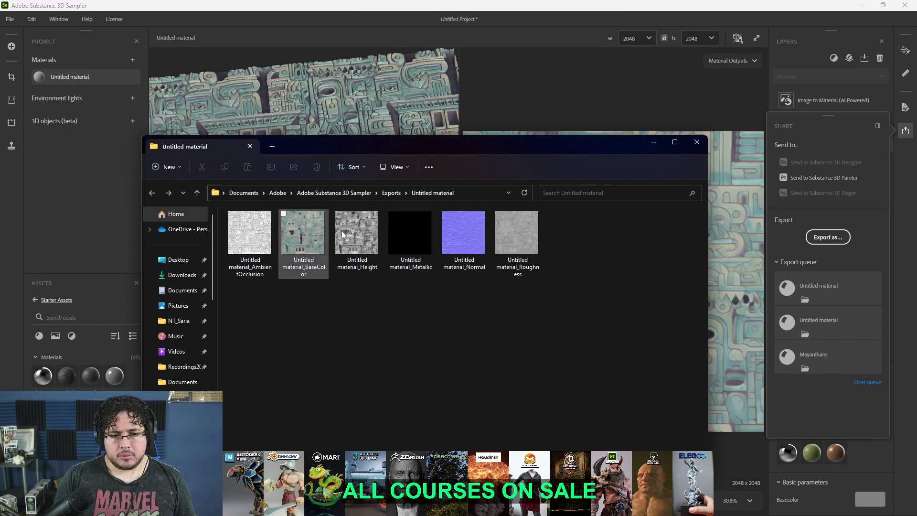
click(537, 129)
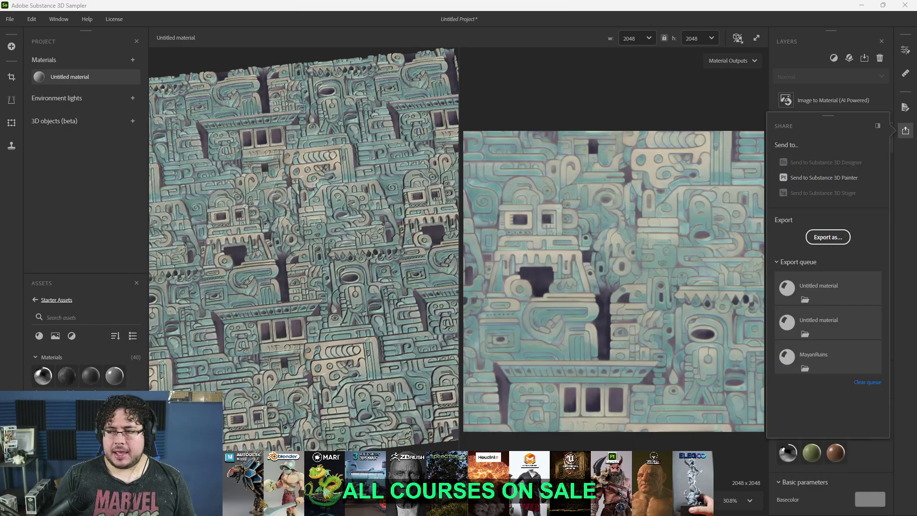
click(861, 6)
drag(540, 271, 463, 203)
scroll(397, 203, down, 5)
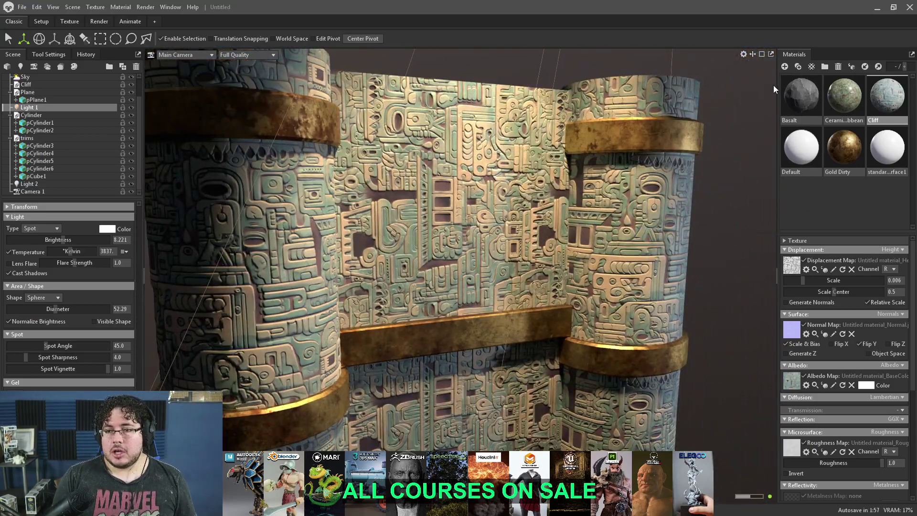
- Create NewMat01, apply it to the back wall, and load the BaseColor map as albedo
click(785, 67)
drag(801, 95, 615, 223)
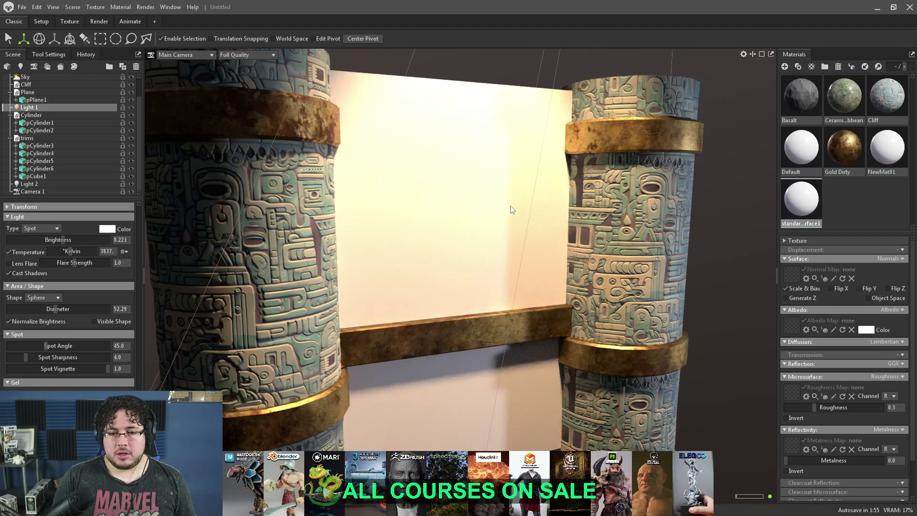
scroll(488, 229, up, 5)
scroll(420, 199, up, 2)
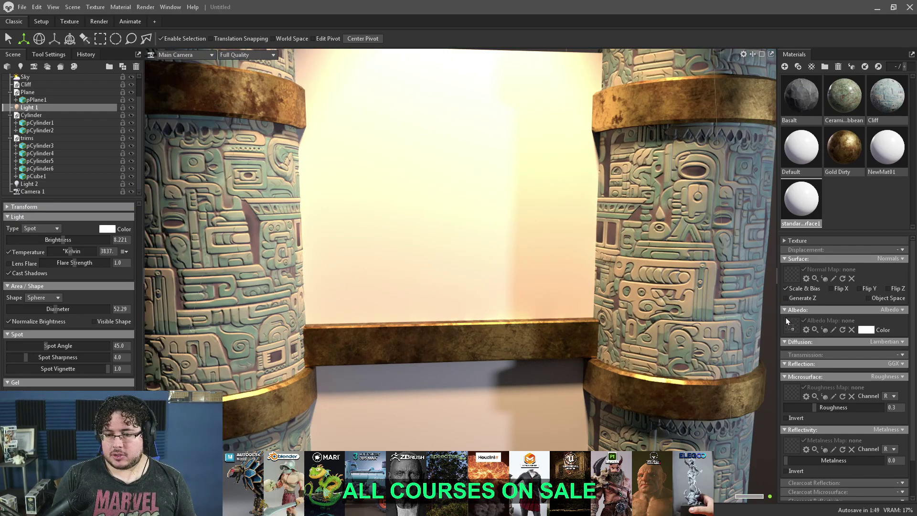
drag(787, 319, 791, 320)
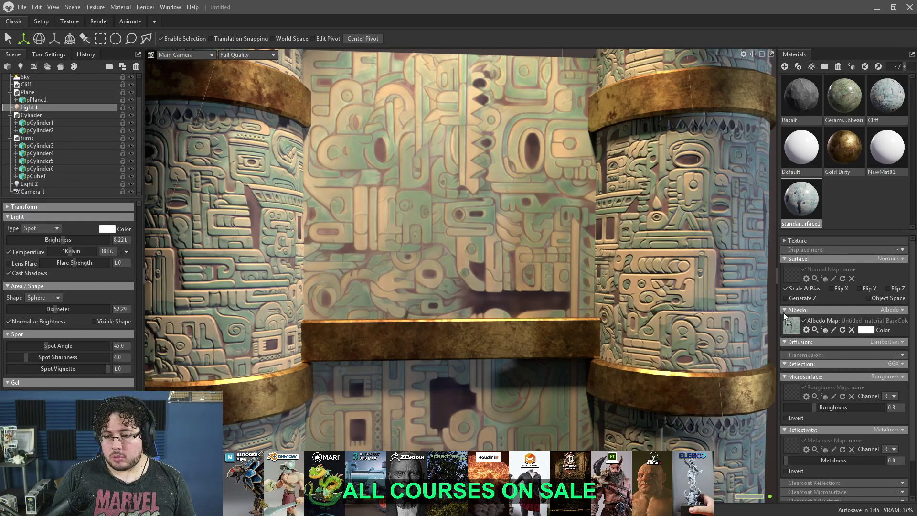
- Load the Normal map with Flip Y enabled, then the Roughness map
drag(792, 278, 792, 279)
scroll(514, 193, up, 3)
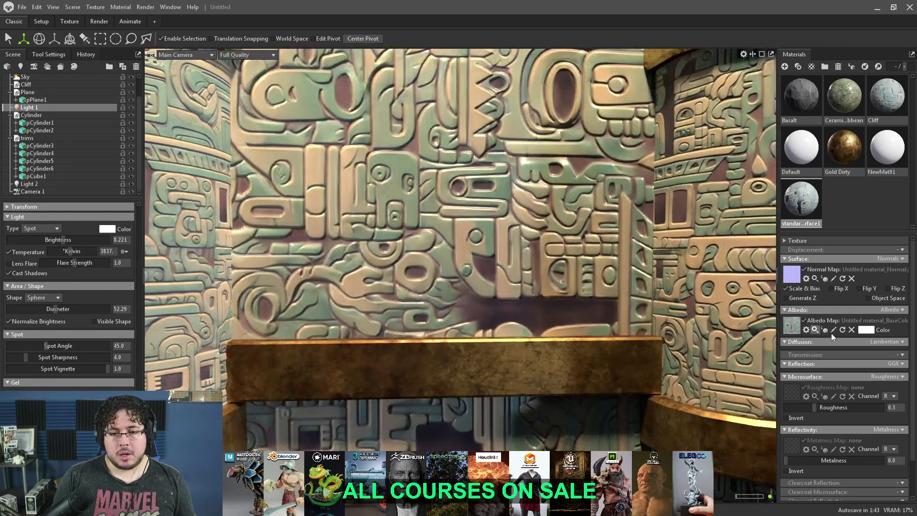
click(858, 288)
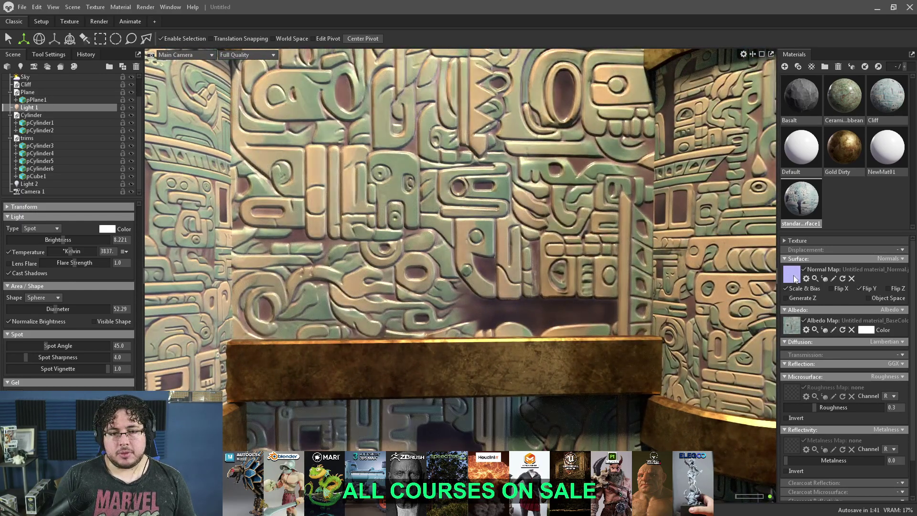
scroll(486, 203, down, 4)
scroll(493, 207, up, 3)
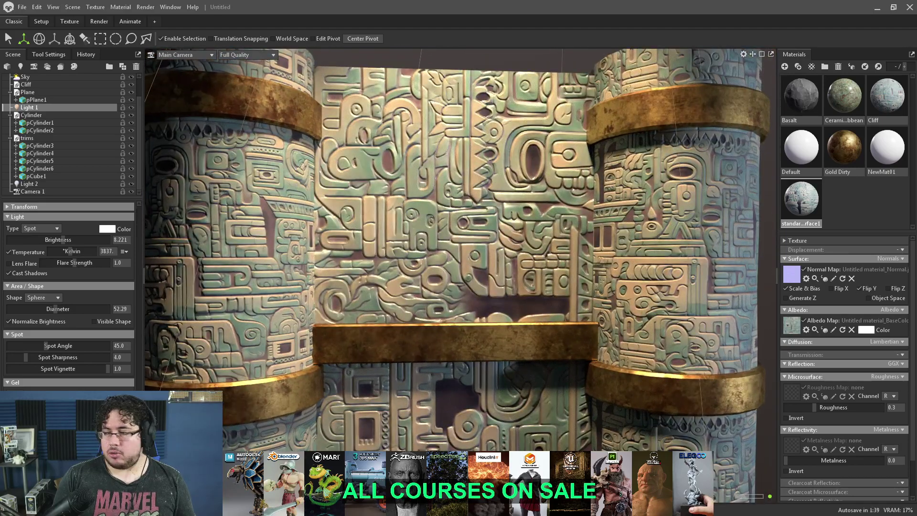
click(793, 395)
- Enable Occlusion and load the ambient occlusion map into its slot
scroll(790, 398, down, 2)
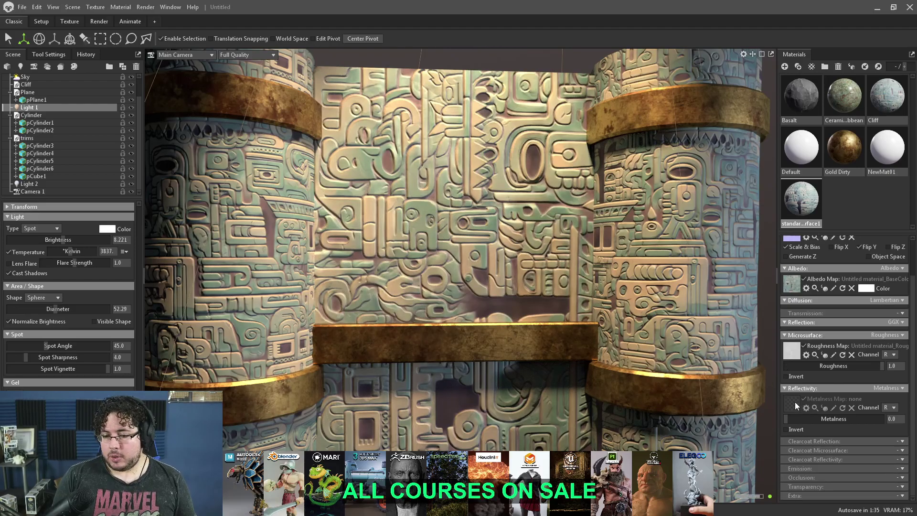
click(902, 478)
click(882, 485)
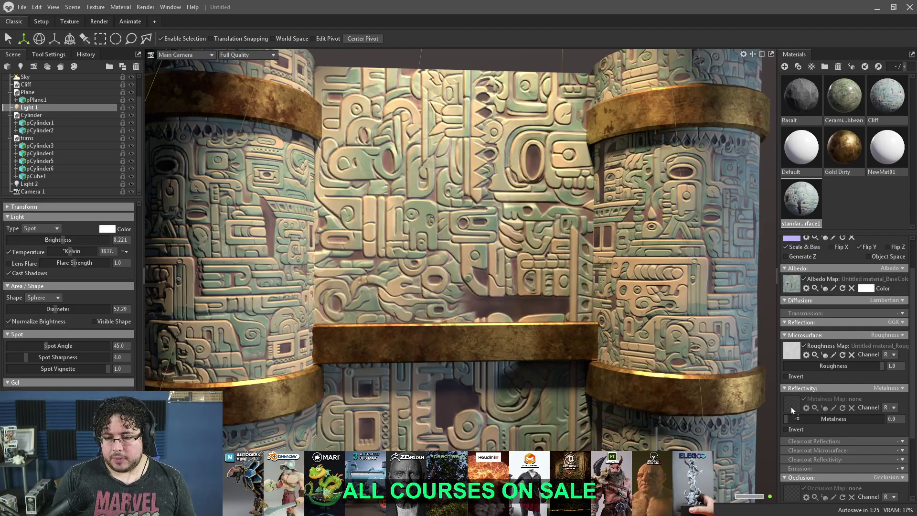
drag(788, 490, 789, 491)
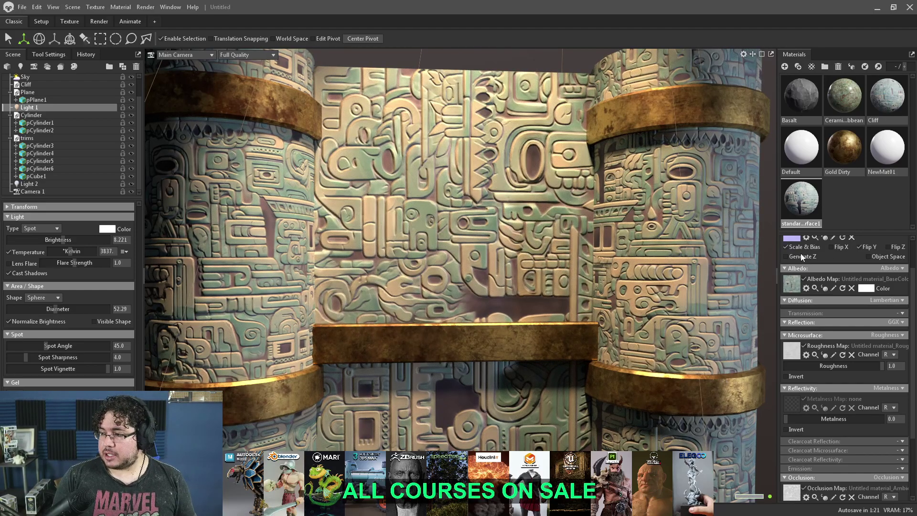
scroll(780, 287, up, 2)
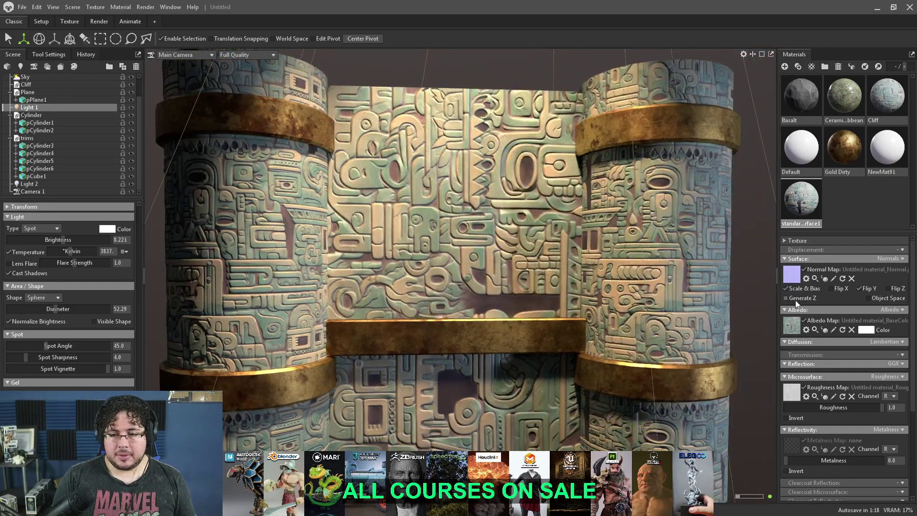
- Set the wall material's Texture Tiling to 3.0 and select the back wall plane
click(787, 240)
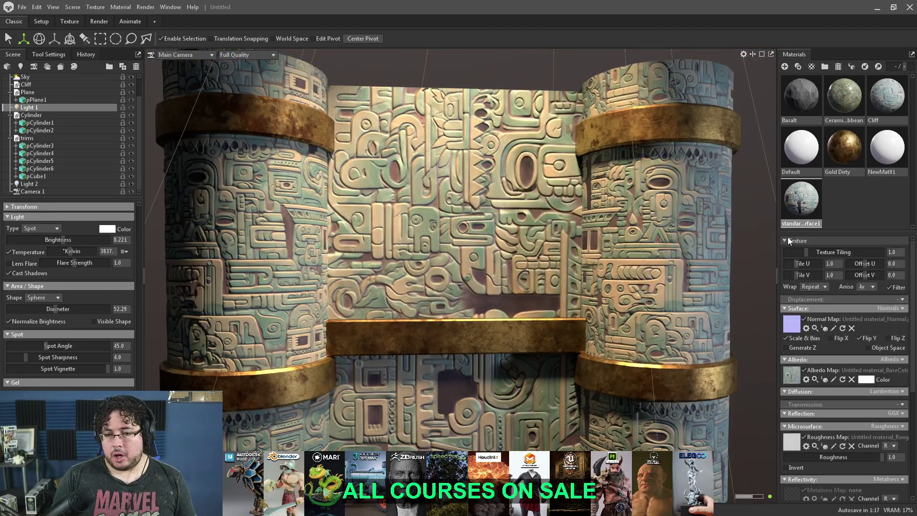
drag(808, 252, 815, 248)
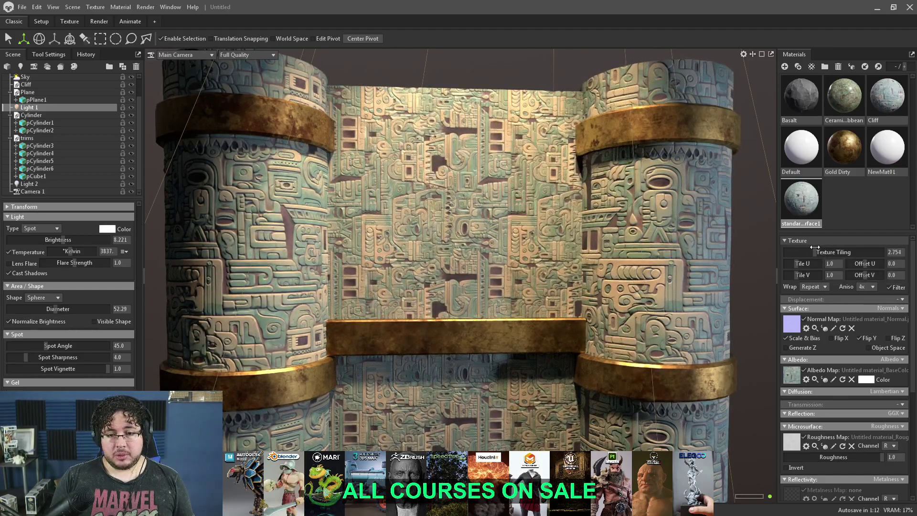
double_click(895, 252)
text(3)
key(Return)
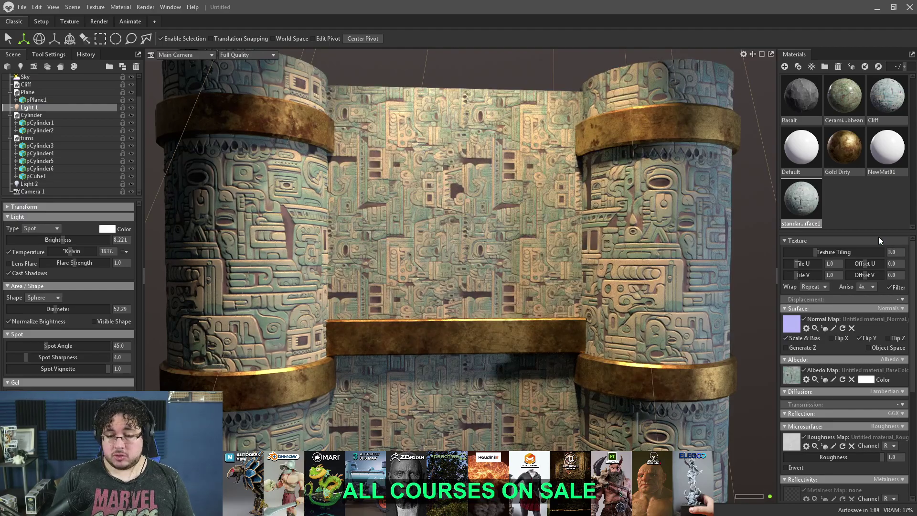
drag(481, 168, 498, 234)
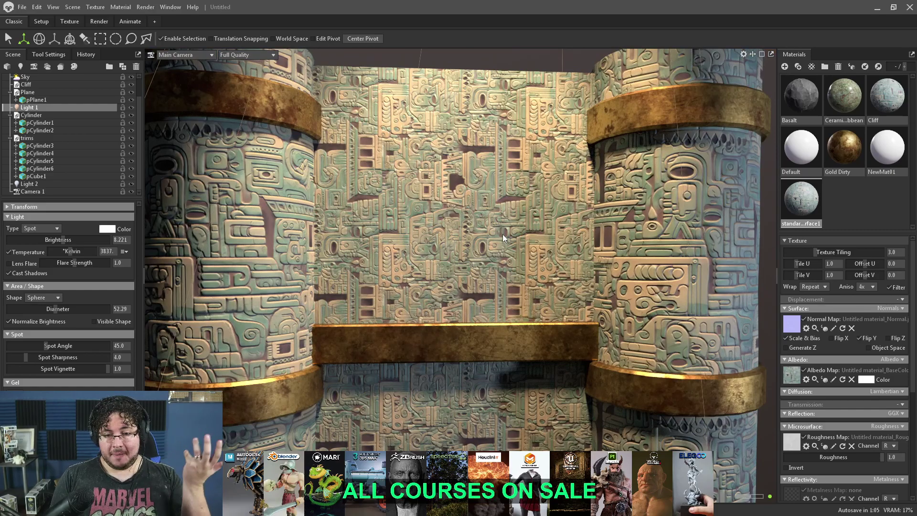
click(502, 234)
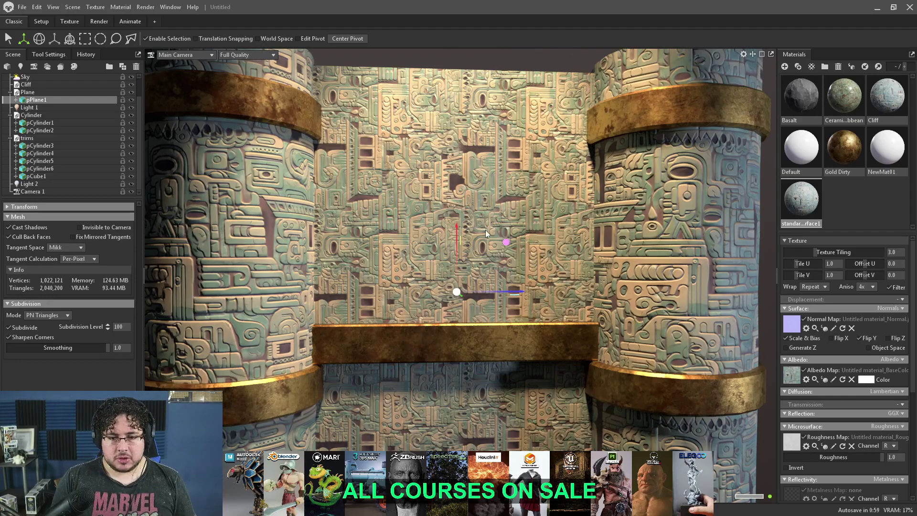
key(e)
drag(437, 252, 496, 292)
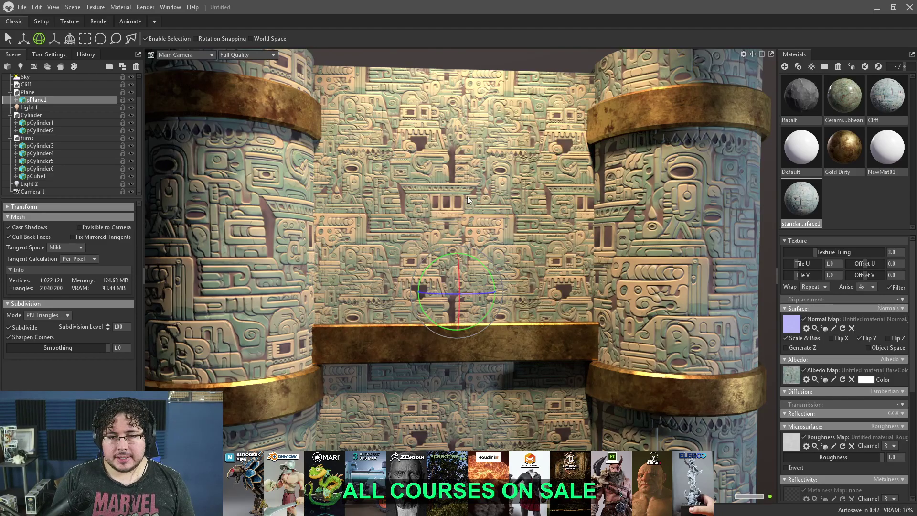
scroll(494, 239, up, 8)
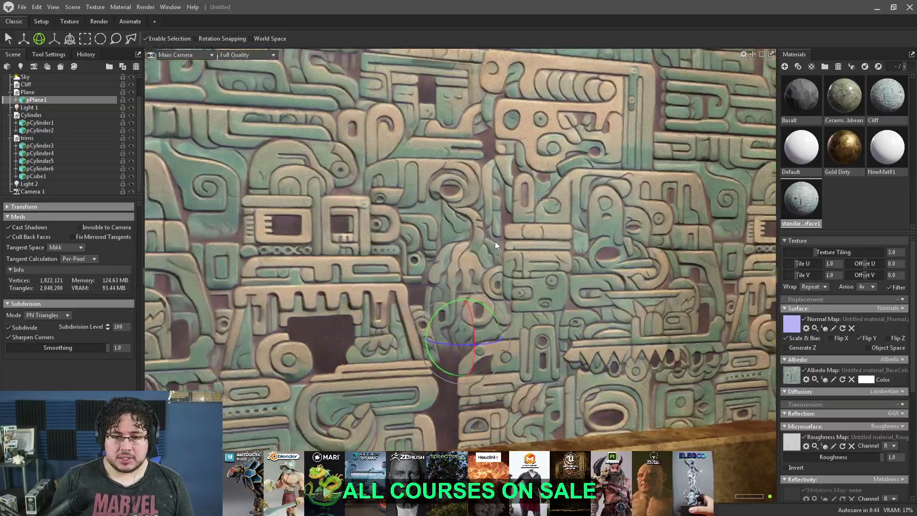
drag(495, 242, 443, 199)
scroll(393, 214, down, 10)
scroll(394, 214, up, 8)
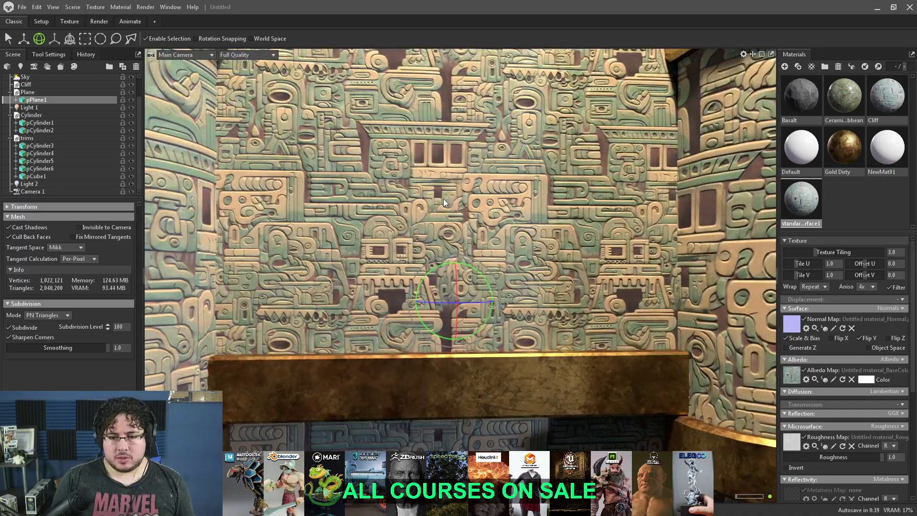
scroll(454, 203, down, 5)
scroll(466, 206, up, 3)
scroll(466, 207, up, 2)
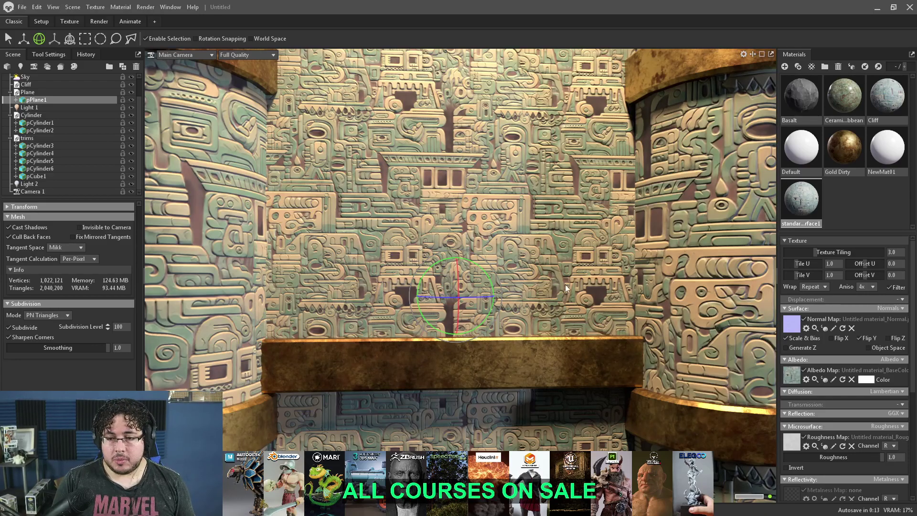
mouse_move(541, 250)
mouse_down()
mouse_move(512, 240)
mouse_move(549, 237)
mouse_up()
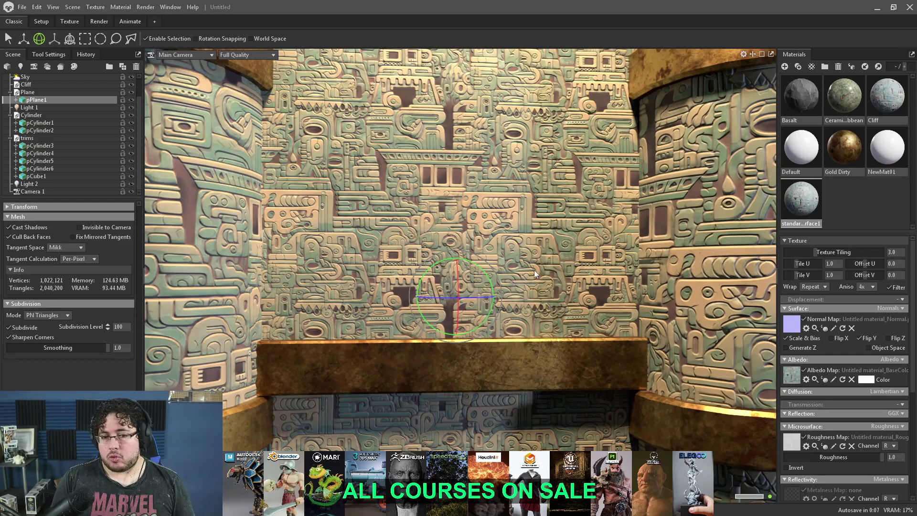
drag(612, 271, 615, 232)
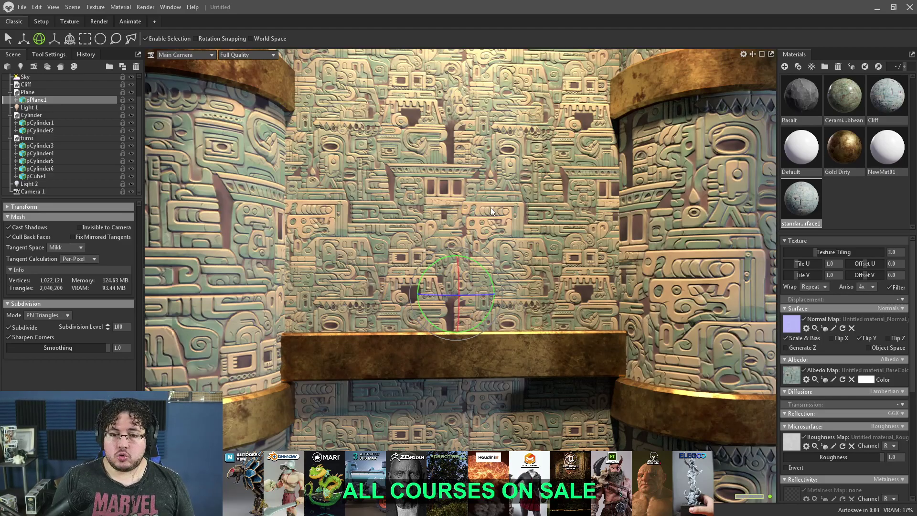
drag(466, 203, 492, 240)
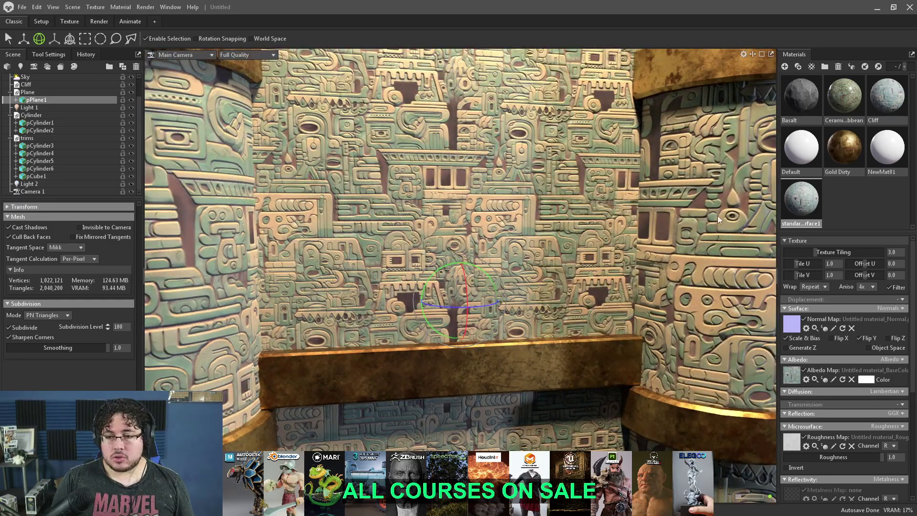
- Set the wall's Displacement to Height with the Untitled material_Height map, then select pPlane1
click(899, 300)
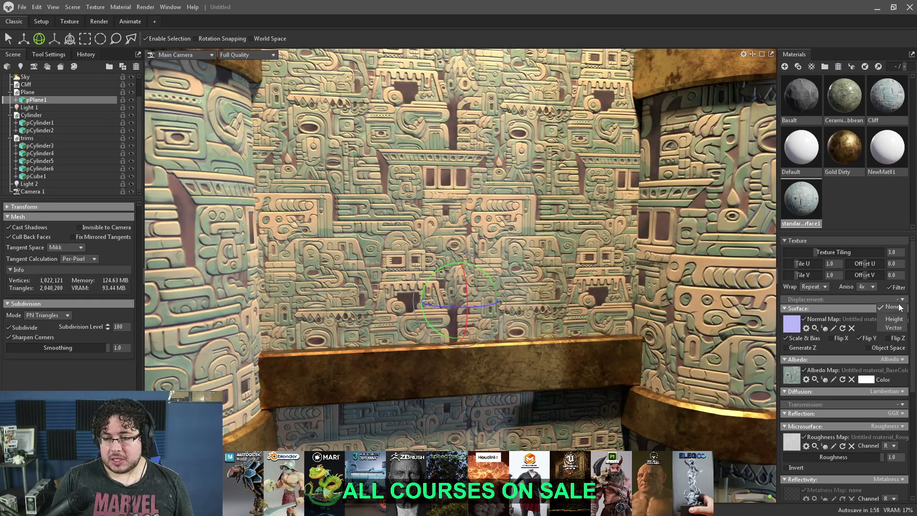
click(895, 320)
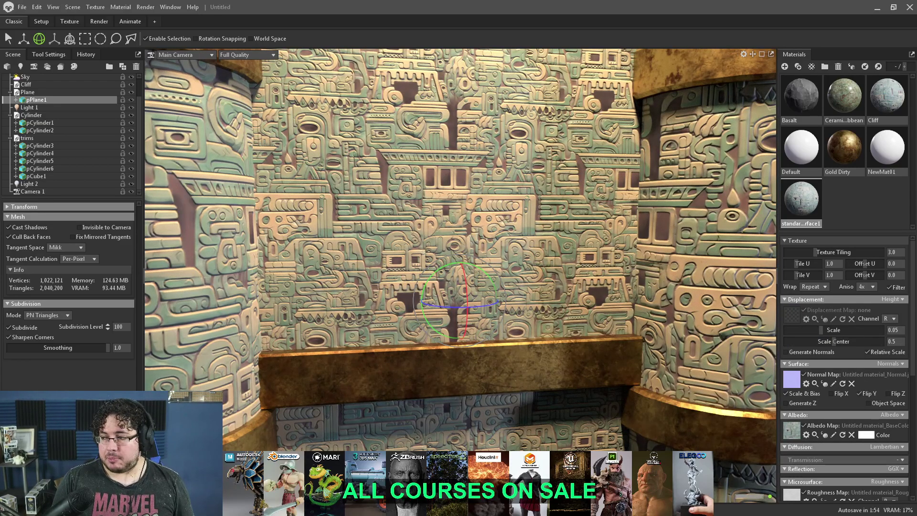
key(alt+Tab)
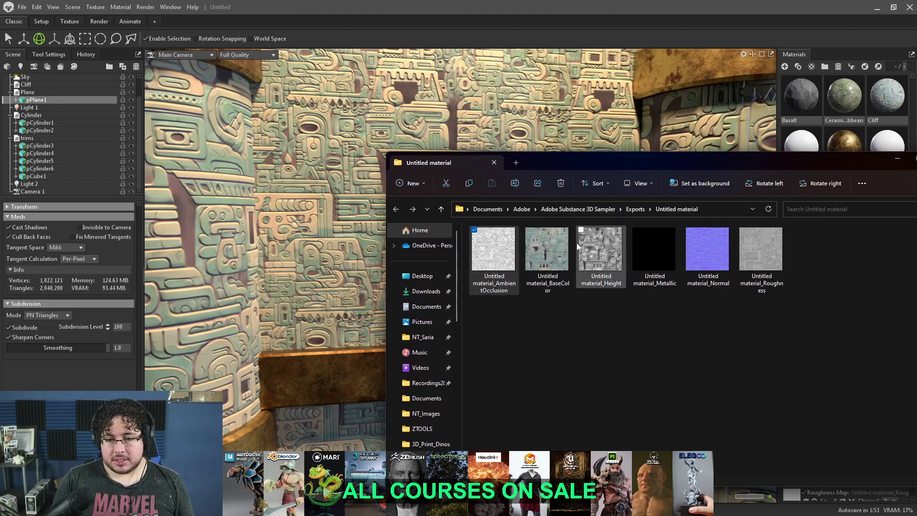
key(alt+Tab)
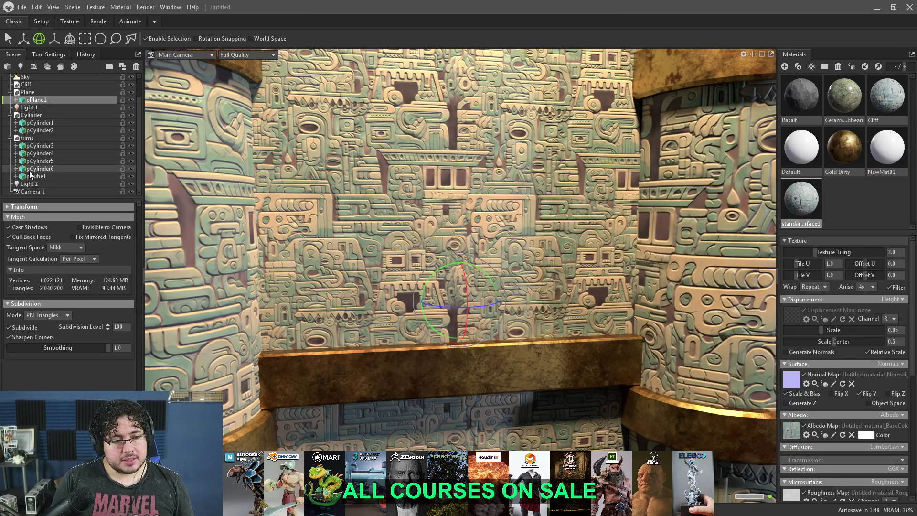
click(27, 92)
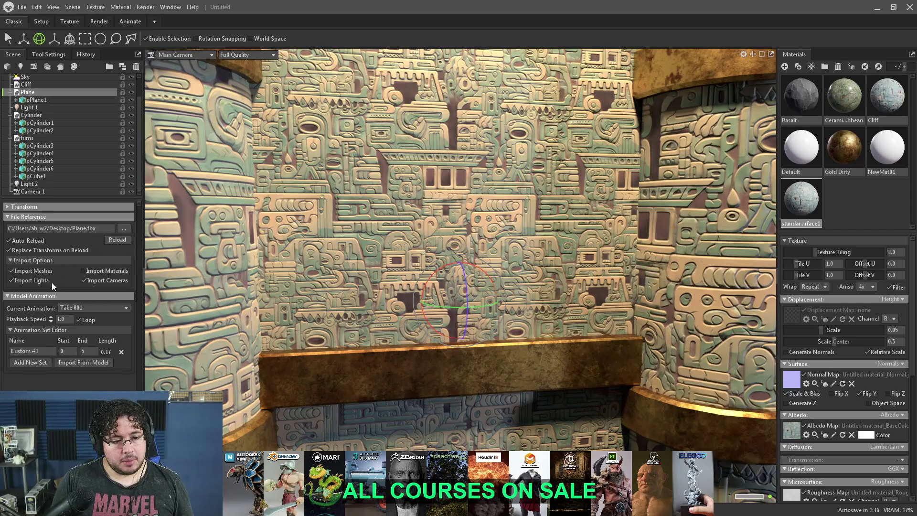
click(36, 100)
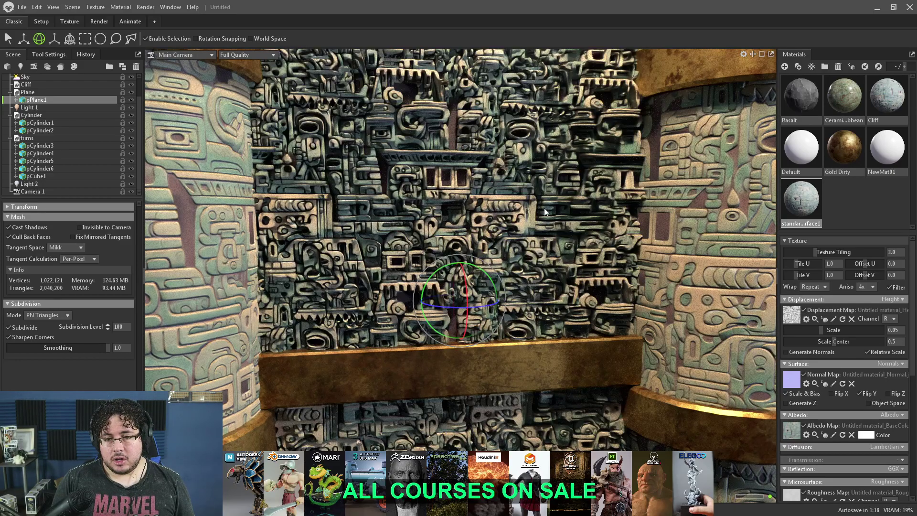
- Lower the wall's Displacement Scale from 0.05 to about 0.009 while inspecting the carvings
drag(467, 206, 431, 202)
scroll(476, 218, up, 3)
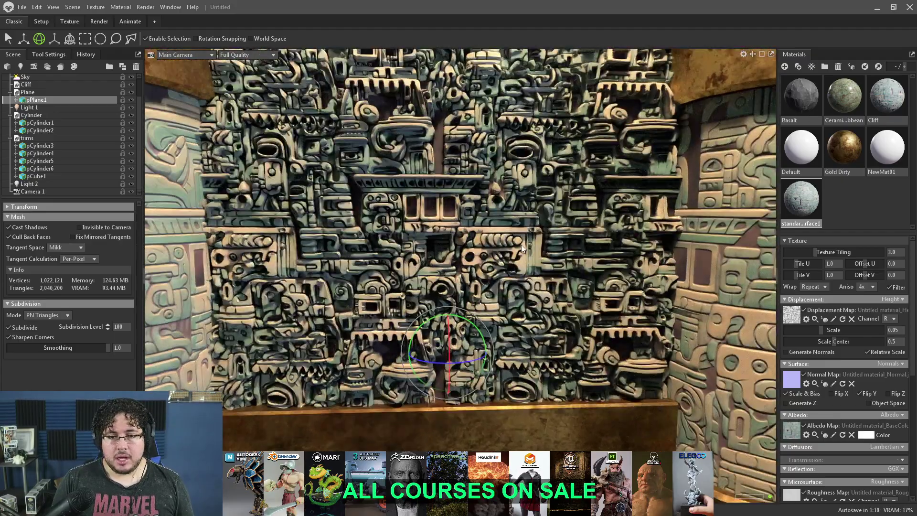
drag(820, 331, 809, 327)
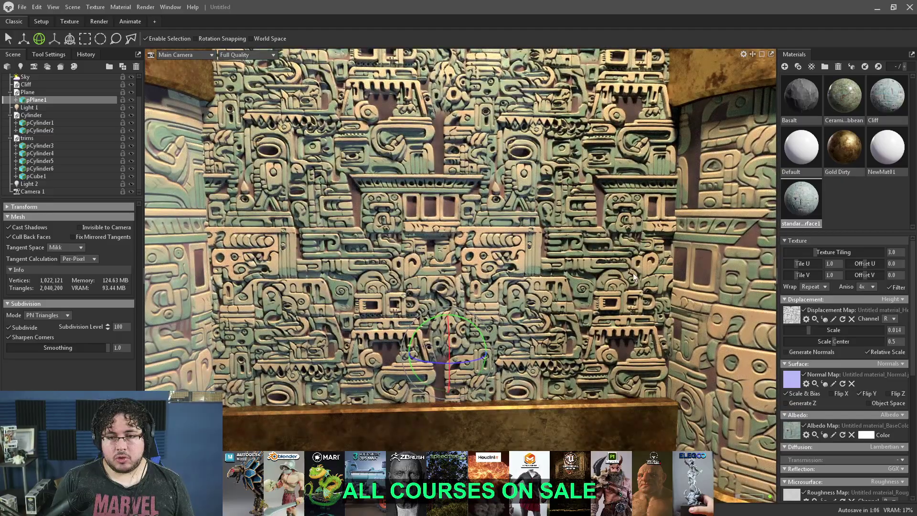
scroll(586, 256, up, 3)
drag(586, 256, 621, 325)
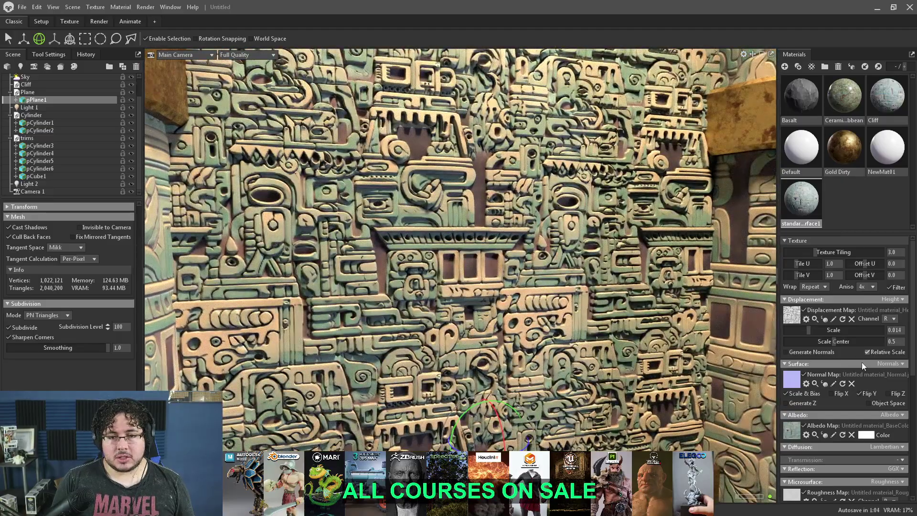
drag(810, 329, 806, 329)
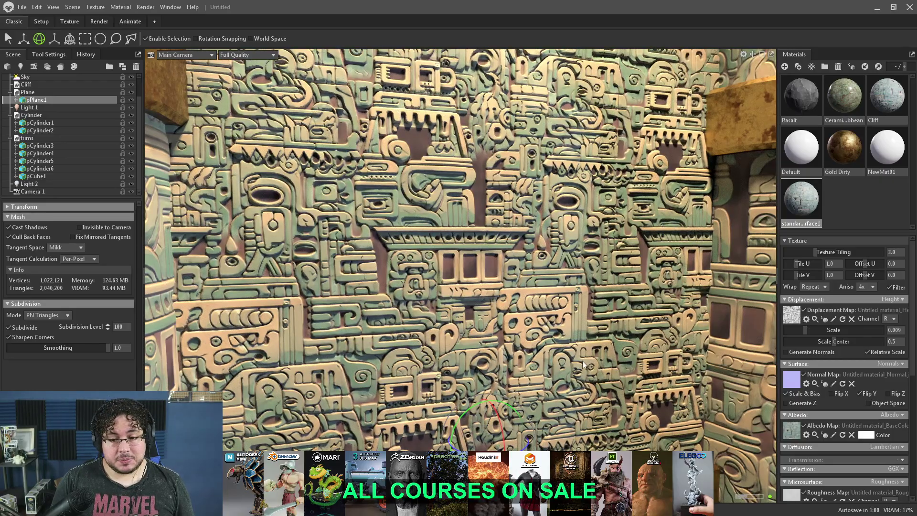
scroll(576, 366, down, 5)
scroll(517, 270, up, 5)
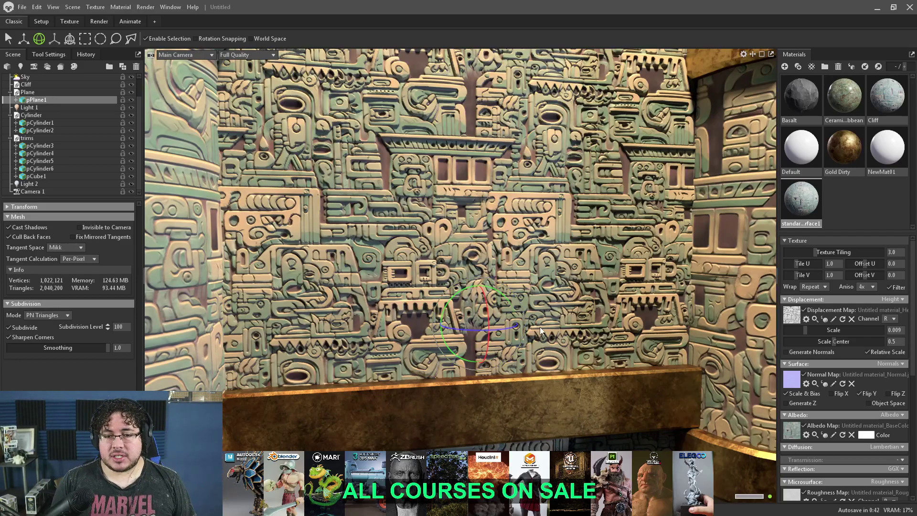
mouse_move(585, 332)
mouse_down()
mouse_move(575, 327)
mouse_move(596, 343)
mouse_move(540, 329)
mouse_move(582, 311)
mouse_move(597, 337)
mouse_move(578, 331)
mouse_move(589, 312)
mouse_move(534, 296)
mouse_move(593, 309)
mouse_up()
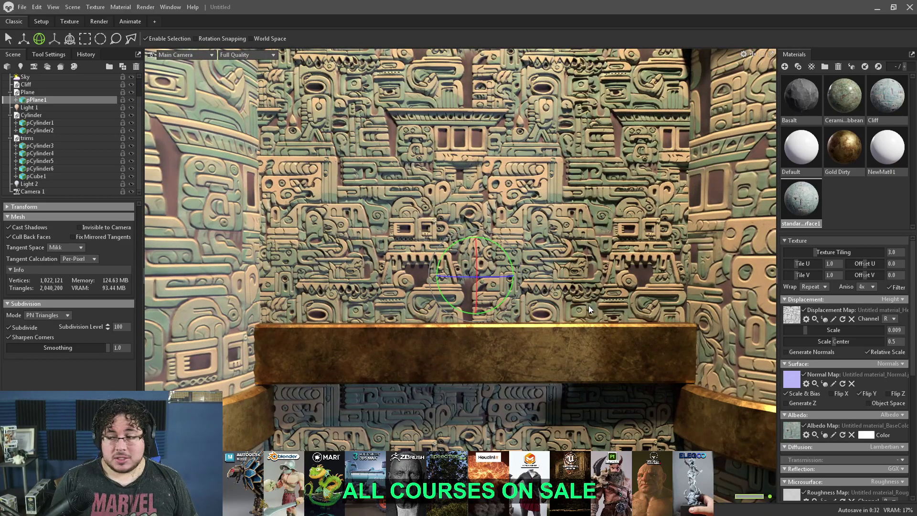
drag(588, 303, 609, 318)
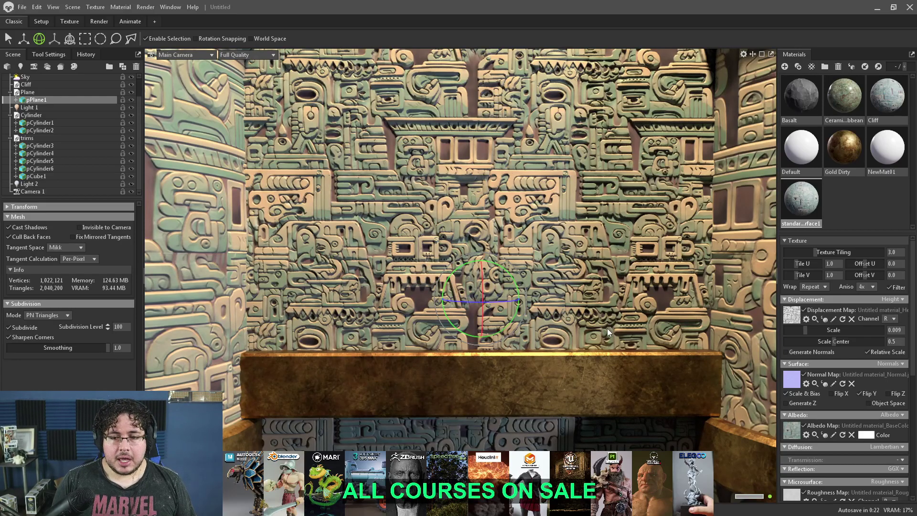
drag(606, 329, 565, 202)
- Select pCylinder2 and give its Cliff material subdivision level 50 and displacement scale about 0.018
click(658, 202)
drag(658, 202, 699, 243)
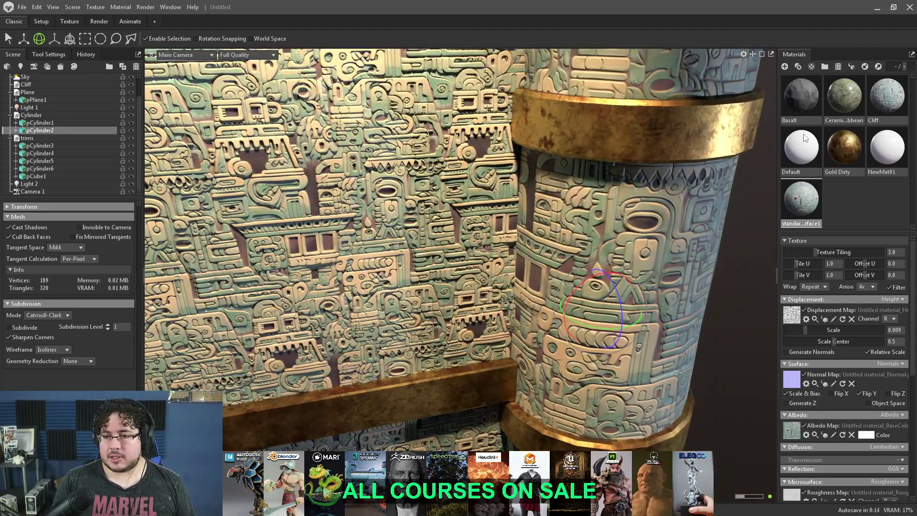
click(870, 98)
drag(804, 280, 823, 280)
scroll(675, 297, down, 3)
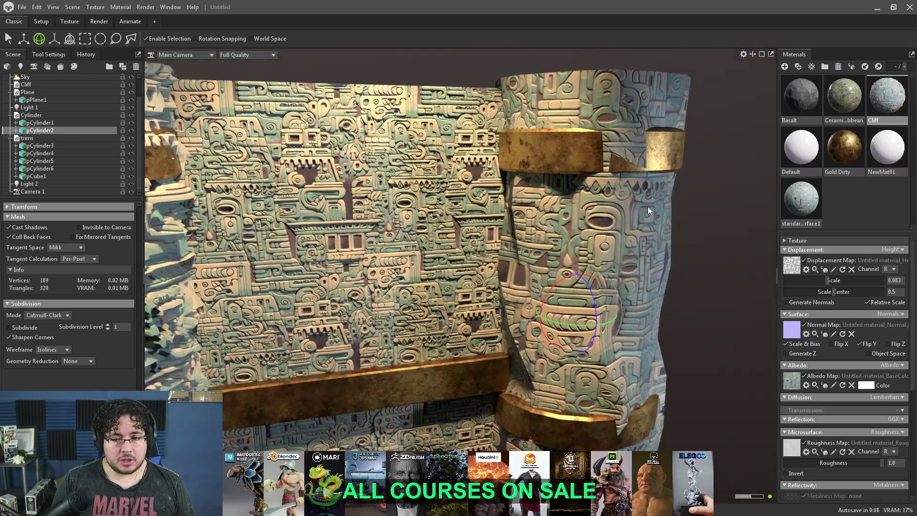
text(50)
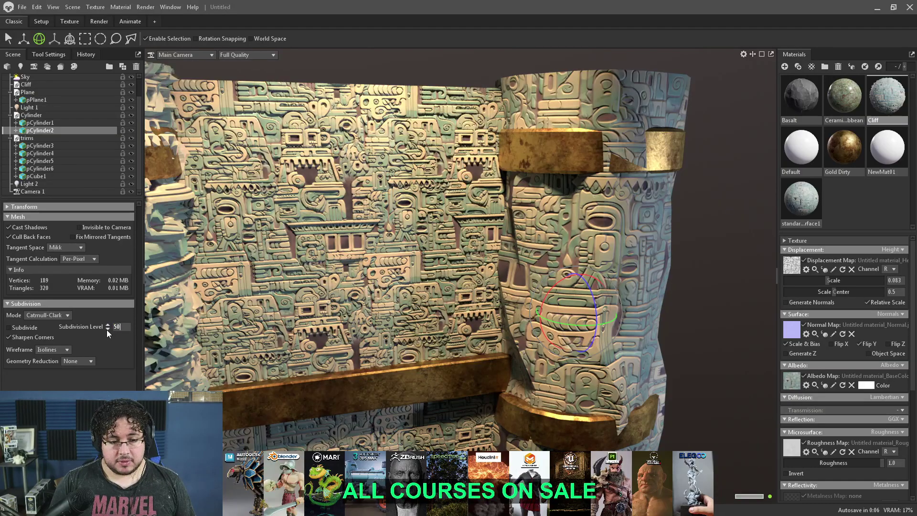
key(Return)
drag(253, 233, 682, 261)
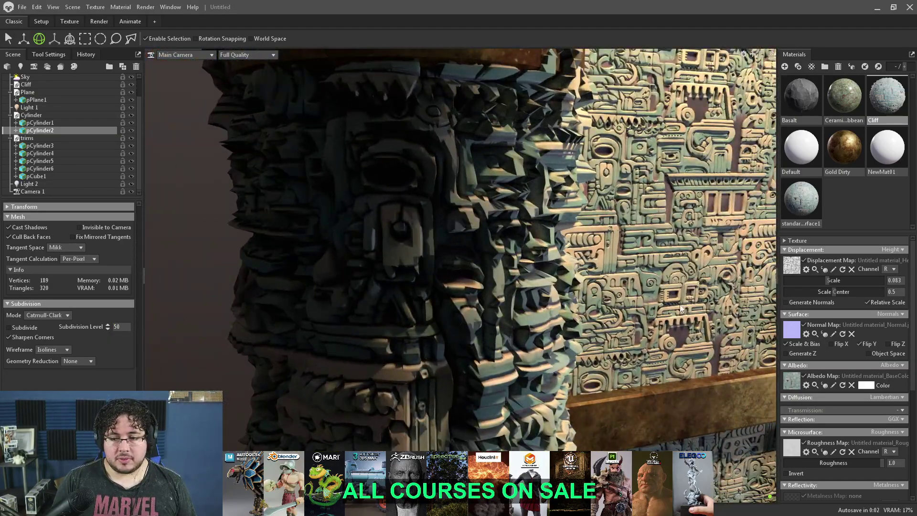
drag(830, 285, 803, 283)
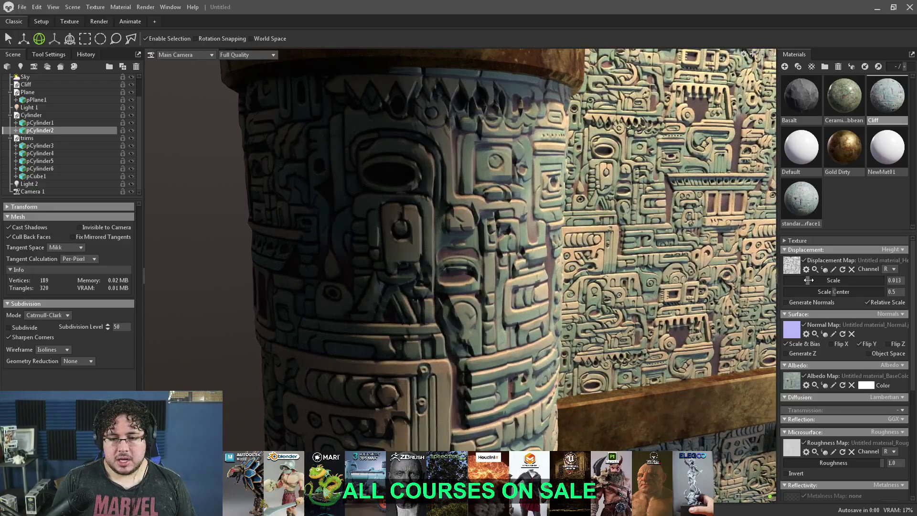